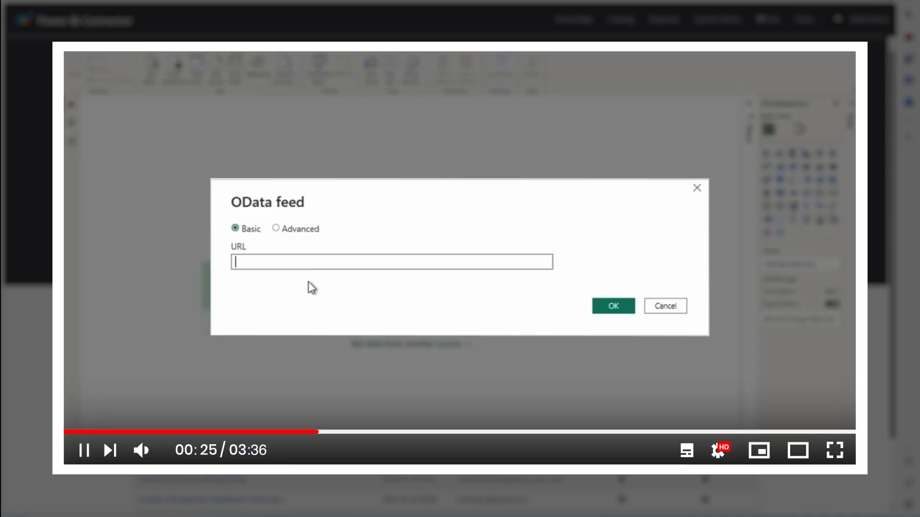
# - Create a new data source and name it "incident overview"
pyautogui.click(59, 157)
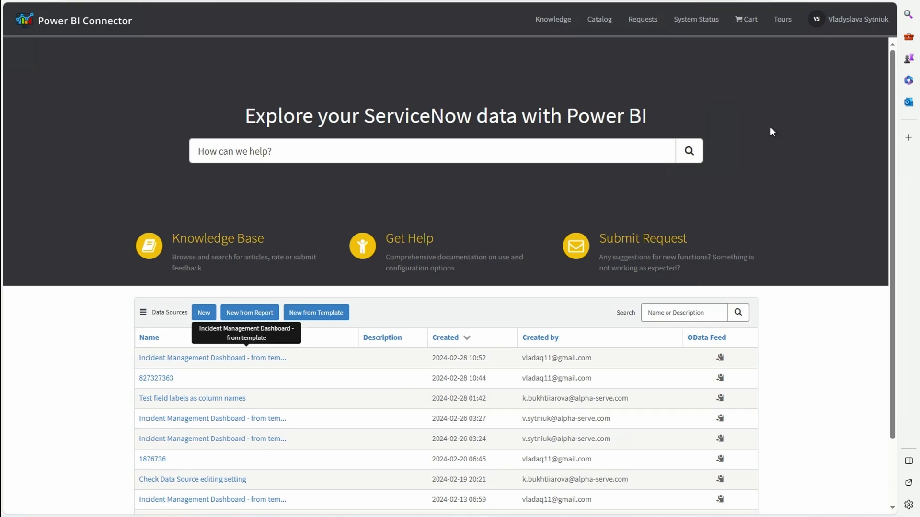
pyautogui.click(204, 312)
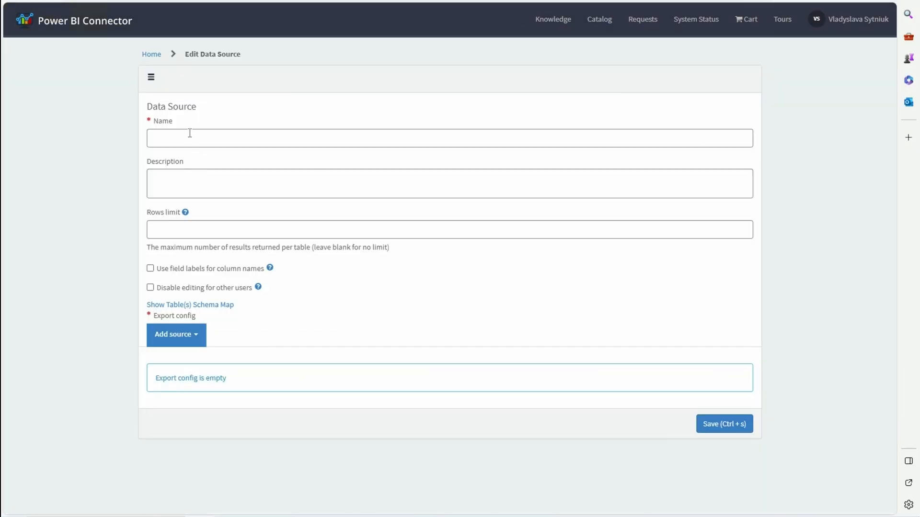
pyautogui.click(190, 134)
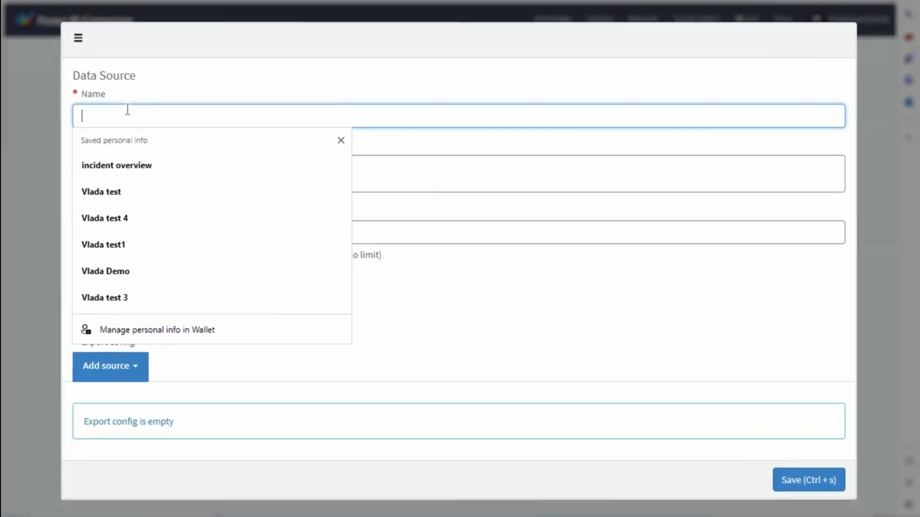
pyautogui.click(205, 183)
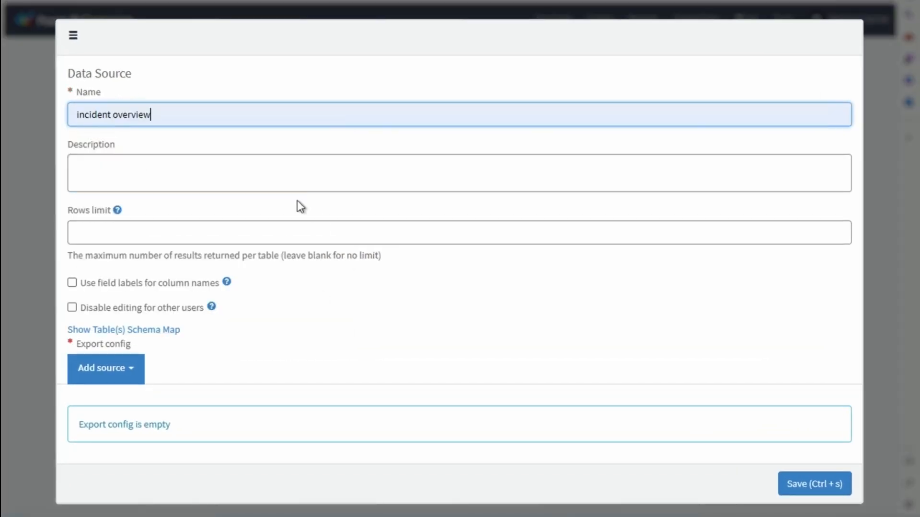
pyautogui.click(135, 165)
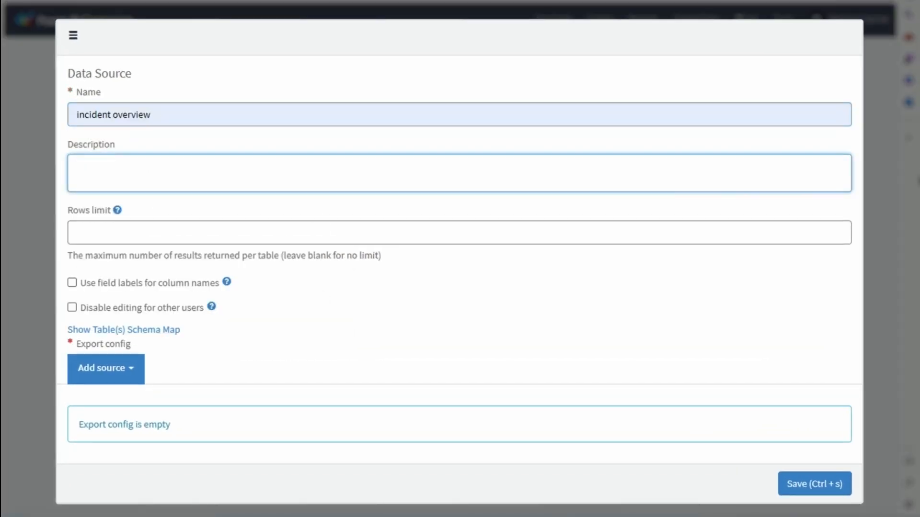
pyautogui.click(58, 214)
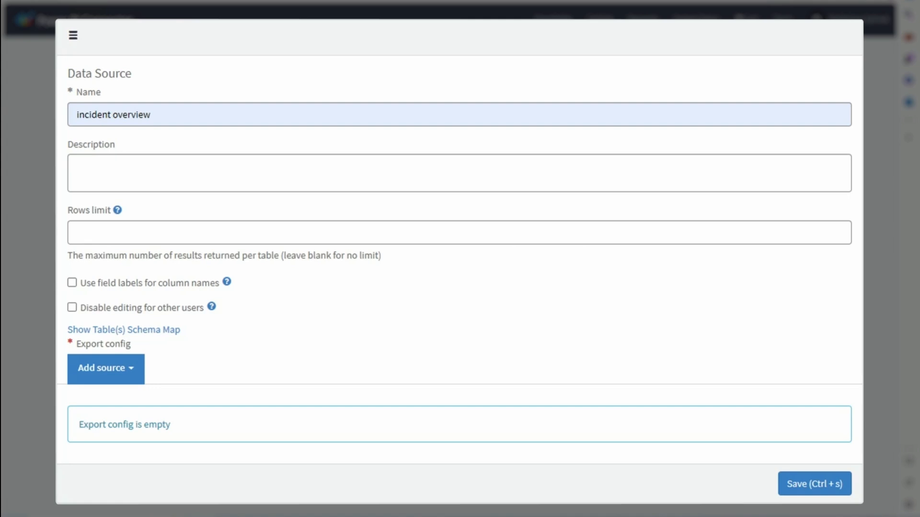
pyautogui.click(119, 233)
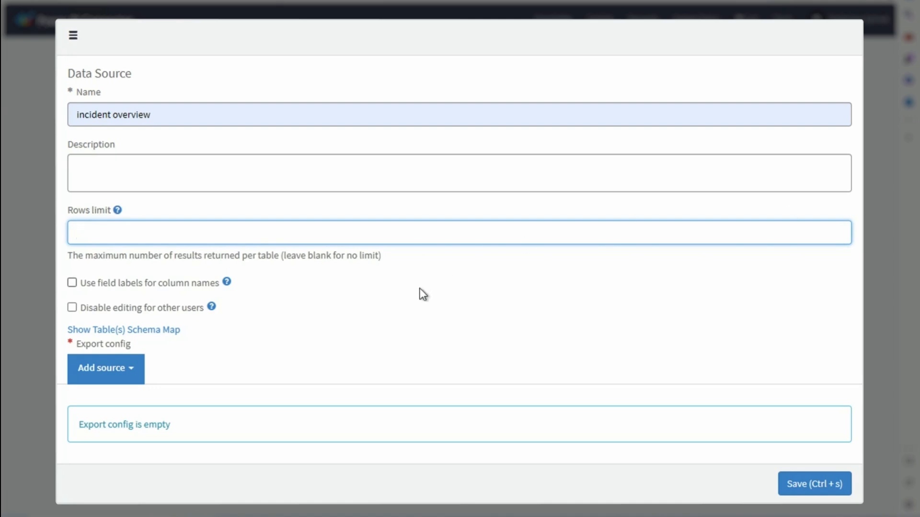
# - Try the options to use field labels for column names and to disable editing for other users, including the groups allowed to edit
pyautogui.click(71, 283)
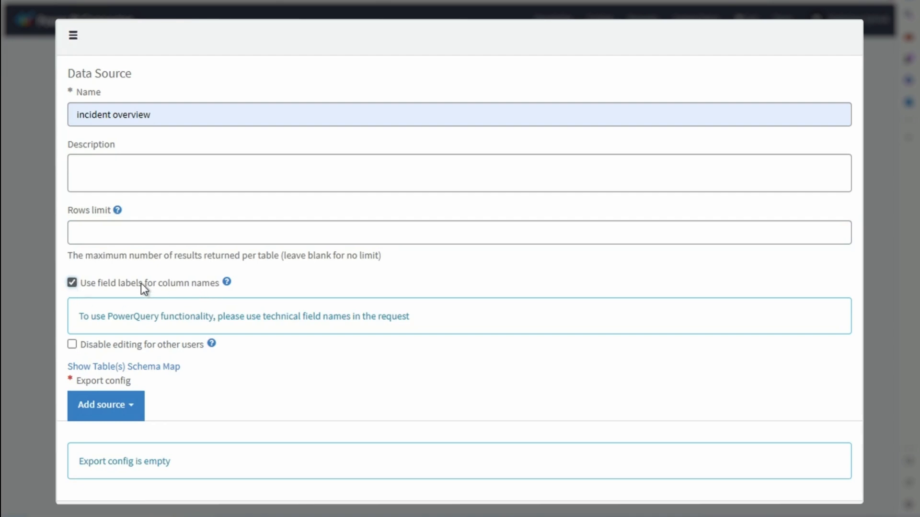
pyautogui.click(71, 282)
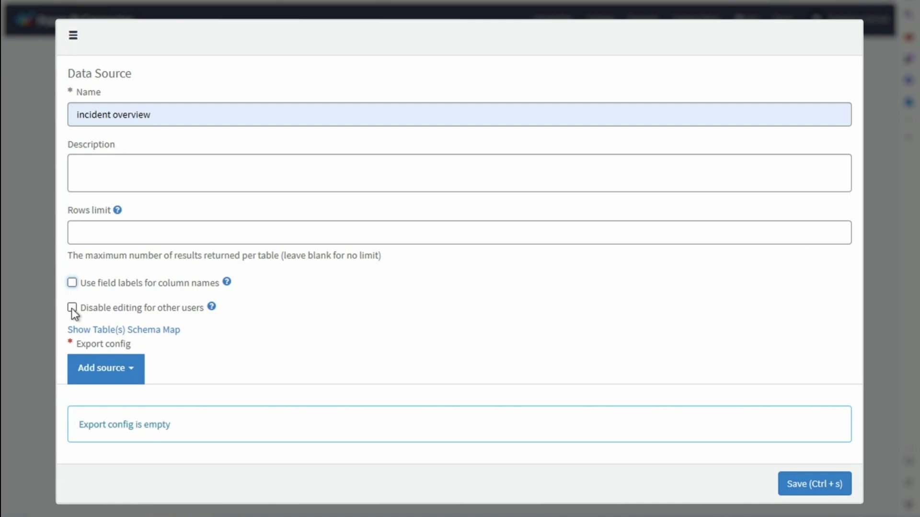
pyautogui.click(72, 309)
pyautogui.click(175, 360)
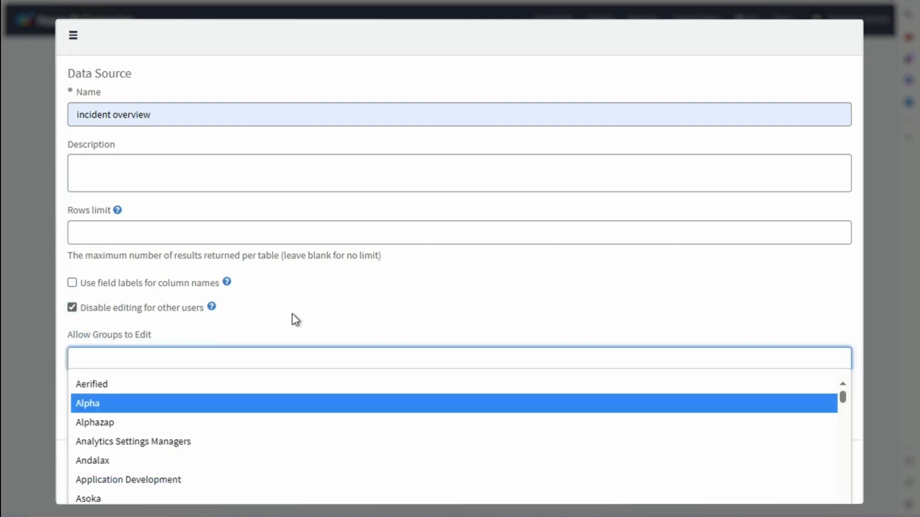
pyautogui.click(72, 308)
pyautogui.click(72, 308)
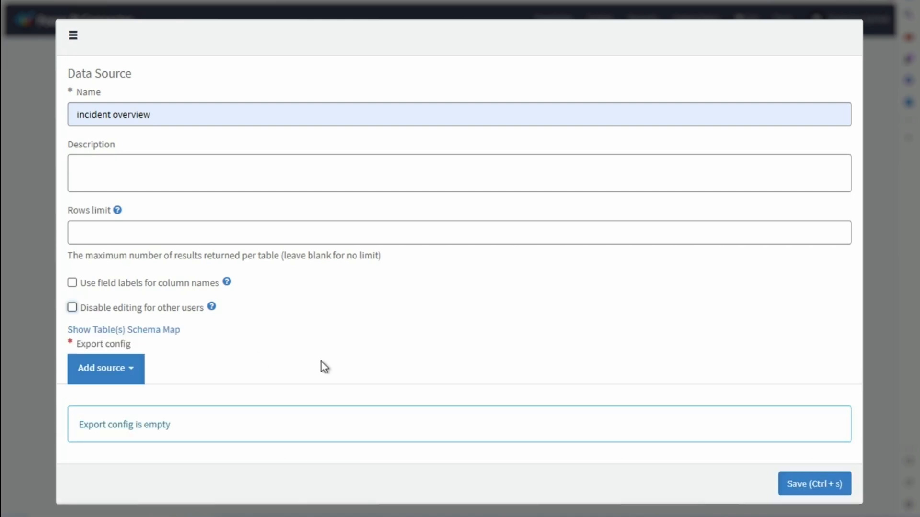
# - Add the Incident table as a source in the export config
pyautogui.click(99, 374)
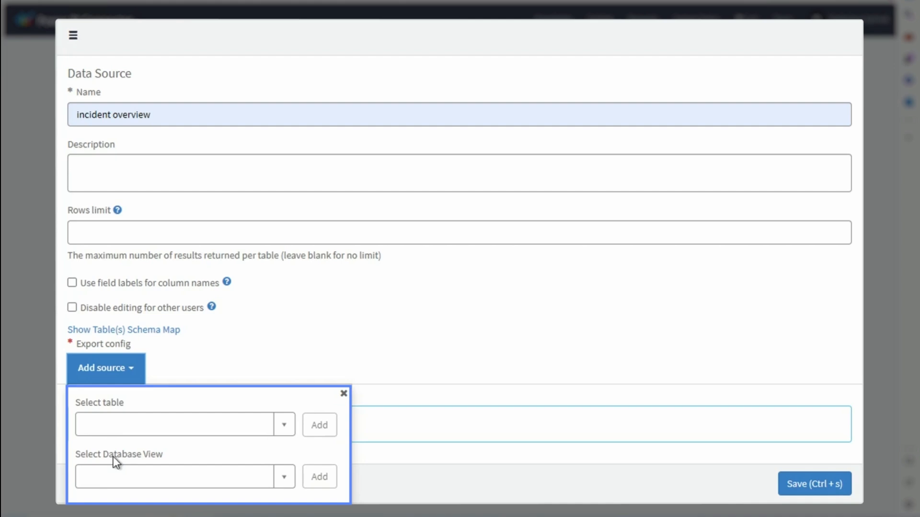
pyautogui.click(284, 423)
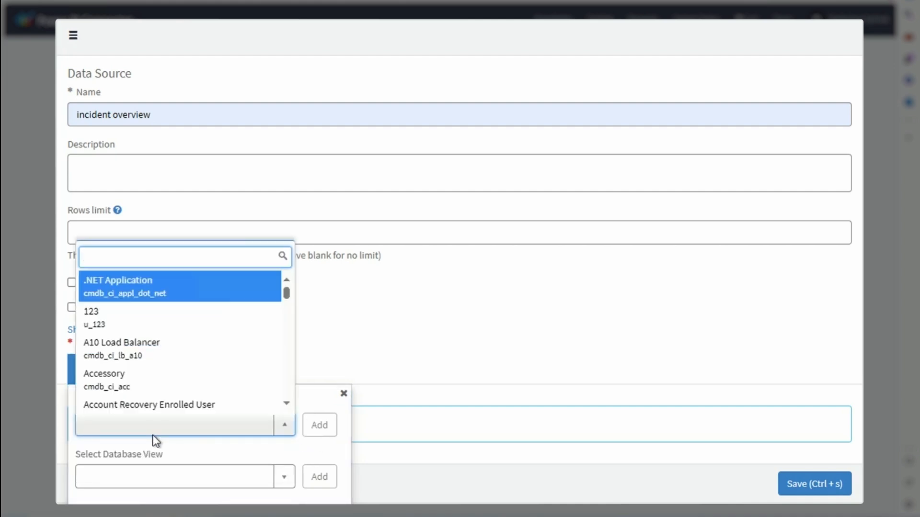
pyautogui.write('incid')
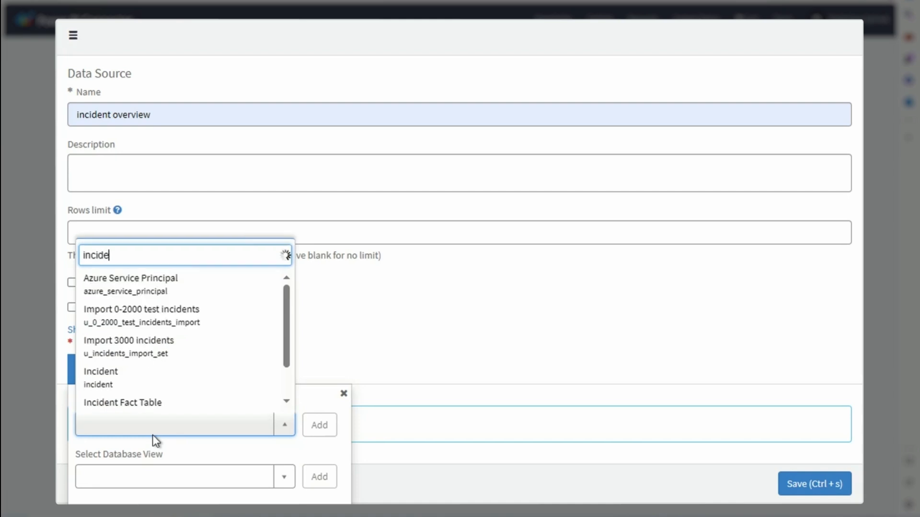
pyautogui.write('e')
pyautogui.click(123, 349)
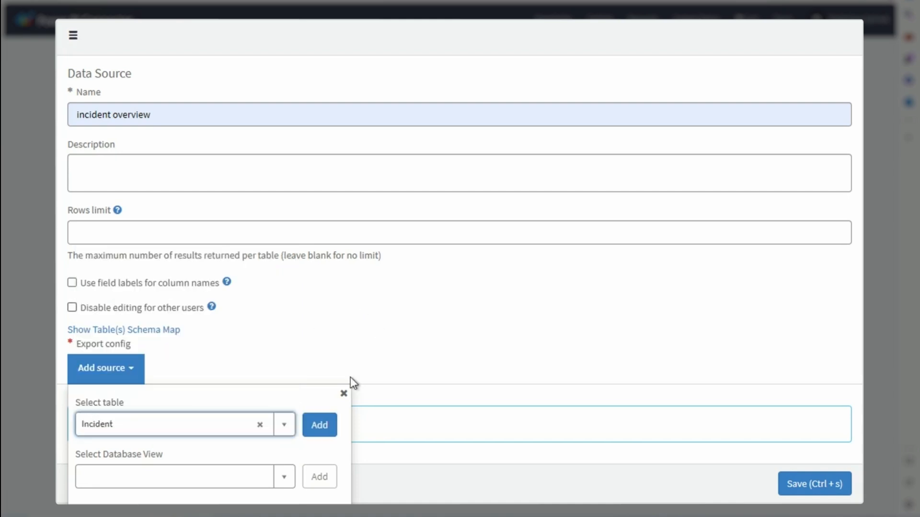
pyautogui.click(319, 425)
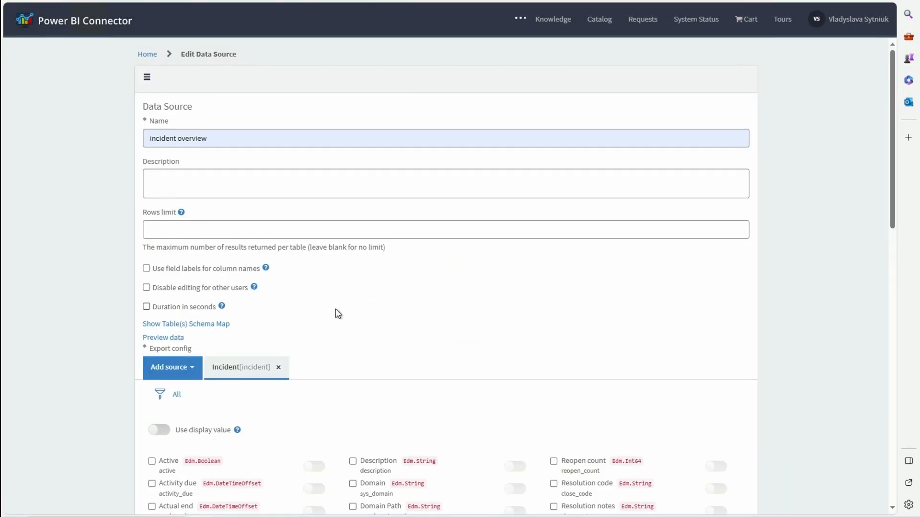
# - Include the Incident fields Active, Activity due, Domain Path, Assignment group and Correlation ID in the export
pyautogui.scroll(-4, 450, 325)
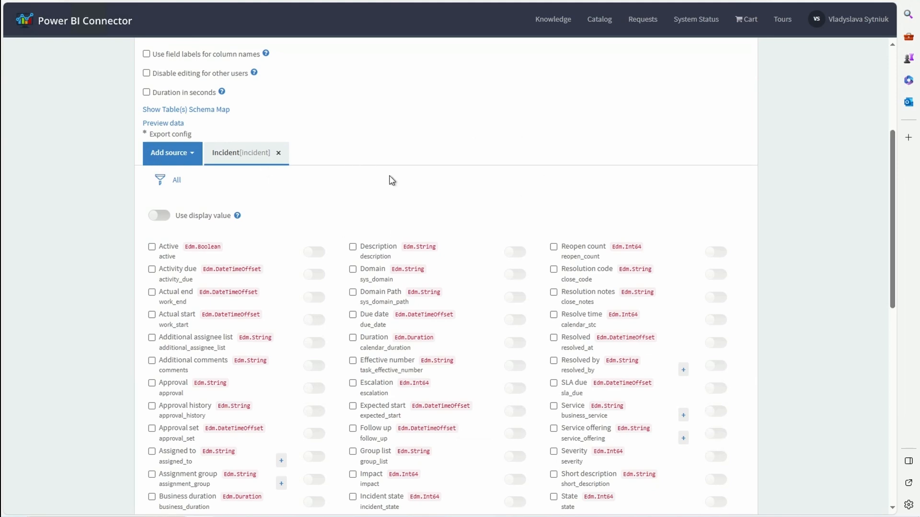
pyautogui.scroll(-4, 860, 250)
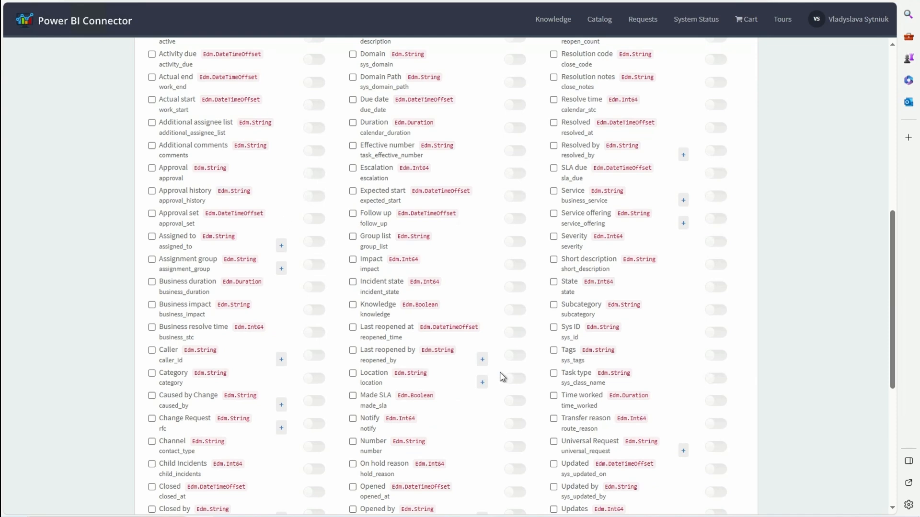
pyautogui.scroll(-5, 551, 350)
pyautogui.scroll(5, 843, 234)
pyautogui.scroll(5, 821, 205)
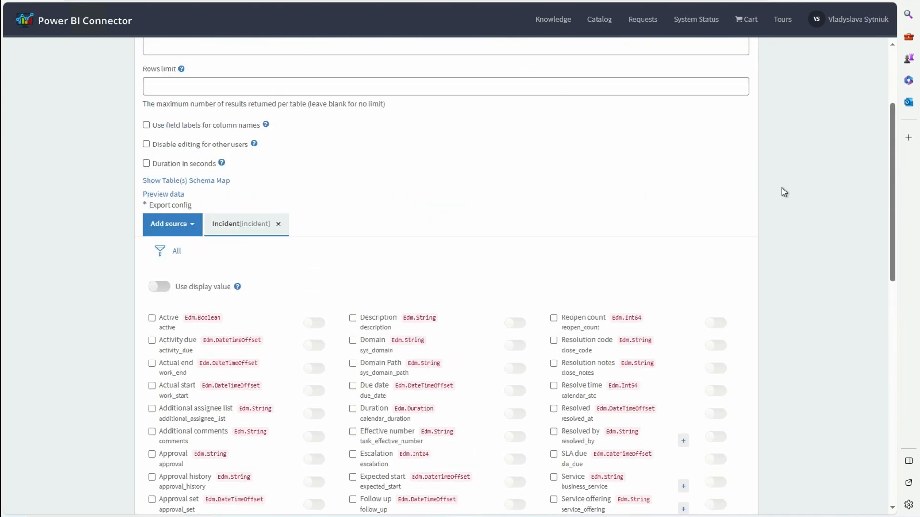
pyautogui.scroll(-5, 474, 283)
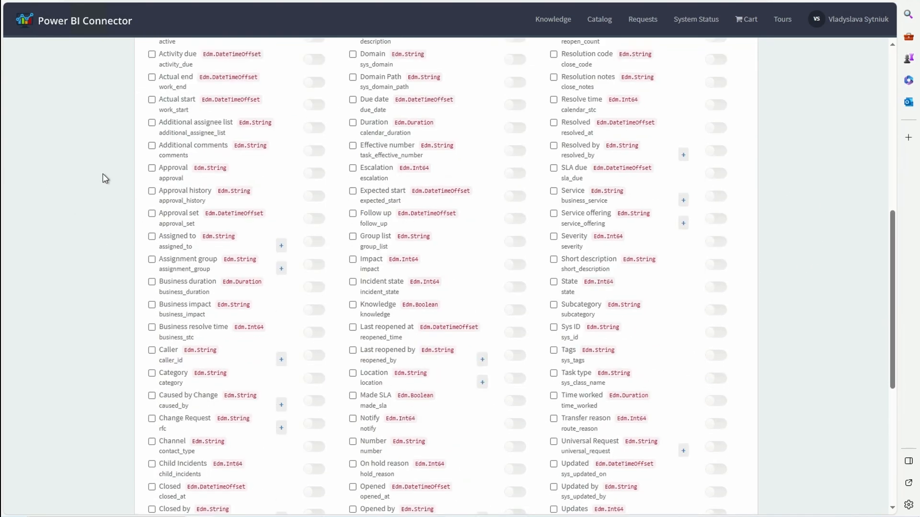
pyautogui.scroll(5, 103, 174)
pyautogui.click(152, 246)
pyautogui.click(151, 269)
pyautogui.click(151, 451)
pyautogui.scroll(-5, 114, 422)
pyautogui.click(152, 259)
pyautogui.scroll(-5, 153, 268)
pyautogui.click(152, 408)
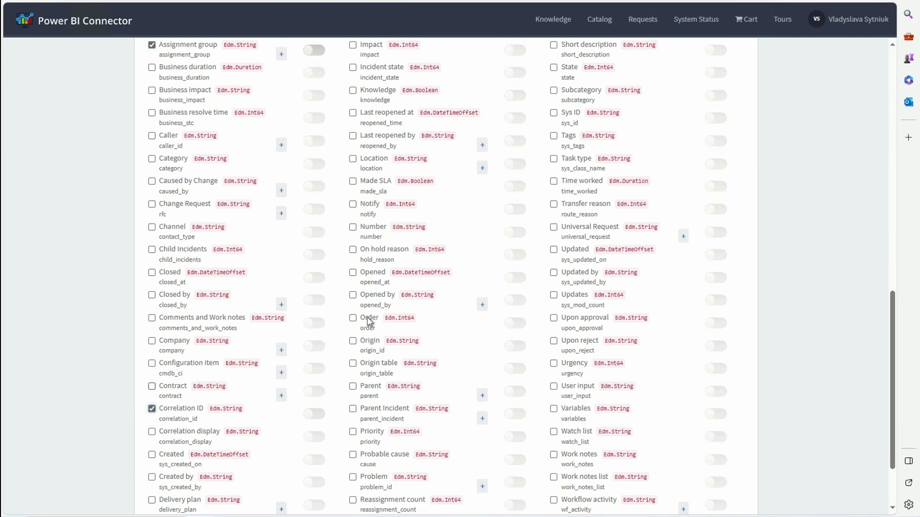
# - Start a filter condition on the Incident table for Actual end with the operator "on", and look through the operator and date choices
pyautogui.scroll(11, 342, 334)
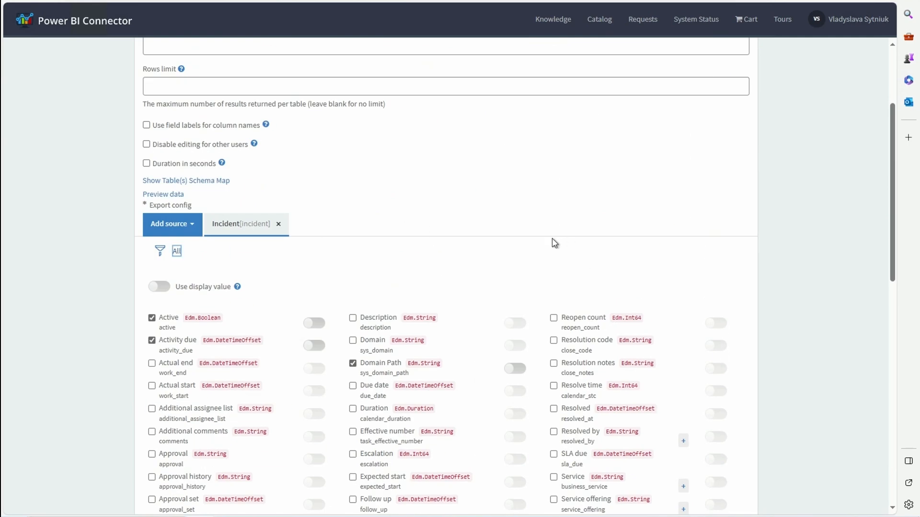
pyautogui.click(160, 251)
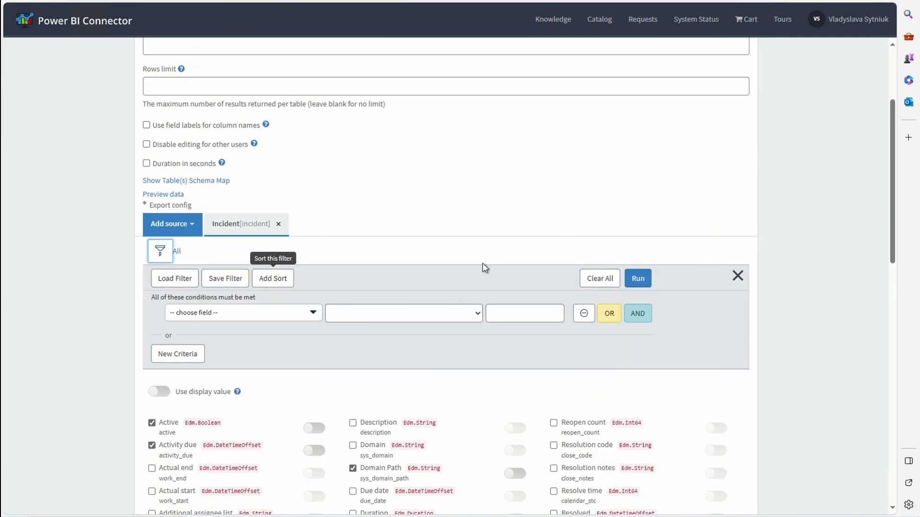
pyautogui.scroll(-3, 257, 332)
pyautogui.click(280, 170)
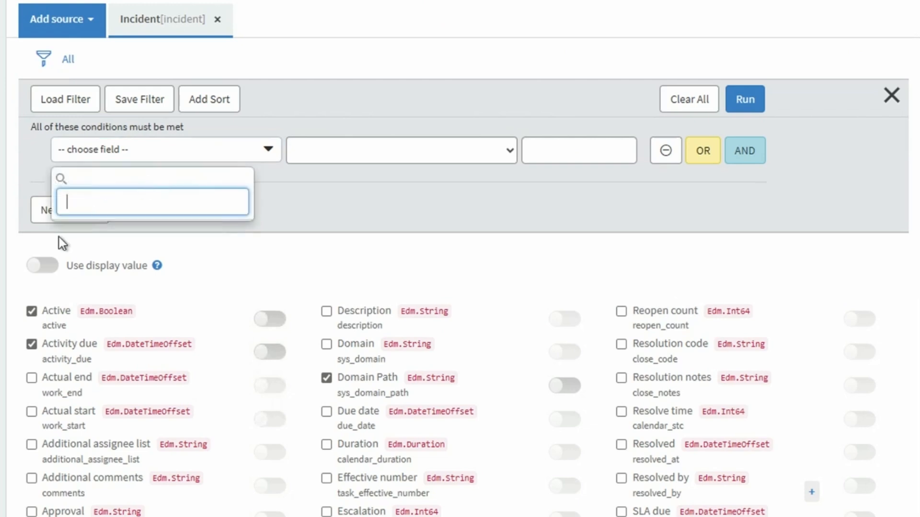
pyautogui.click(144, 277)
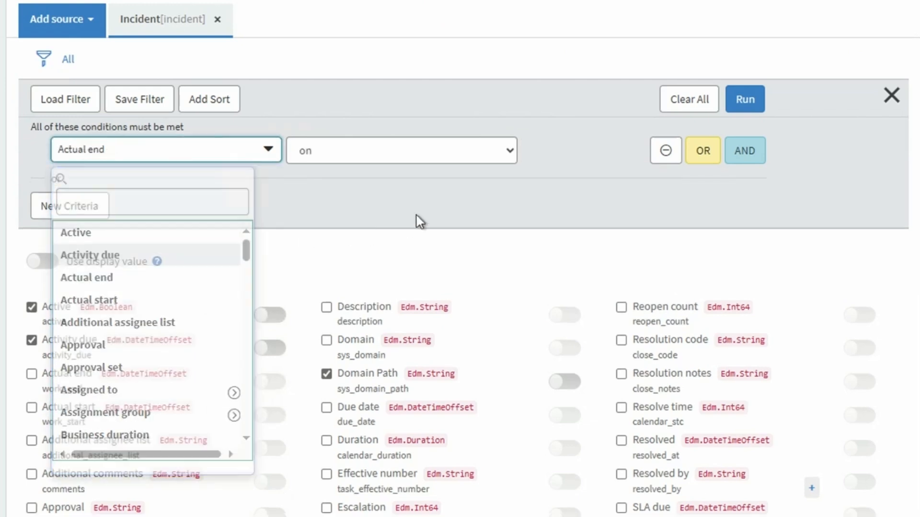
pyautogui.click(472, 158)
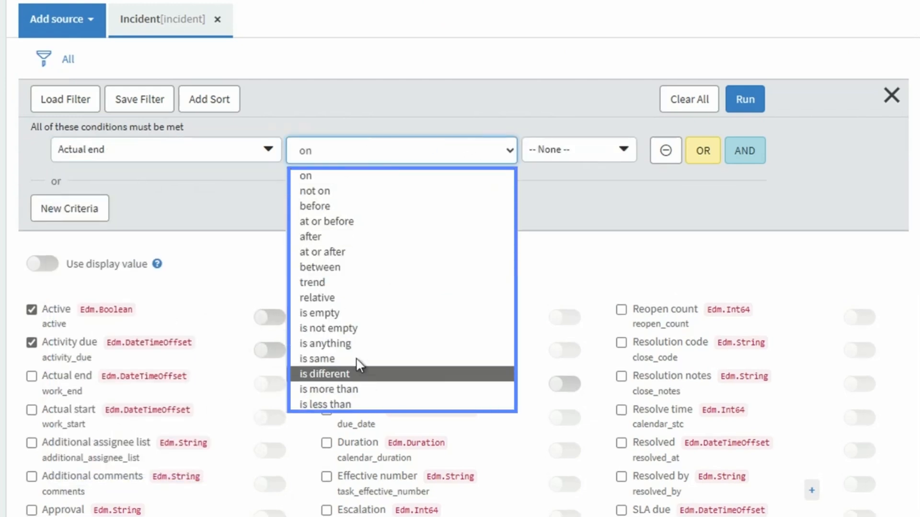
pyautogui.click(603, 154)
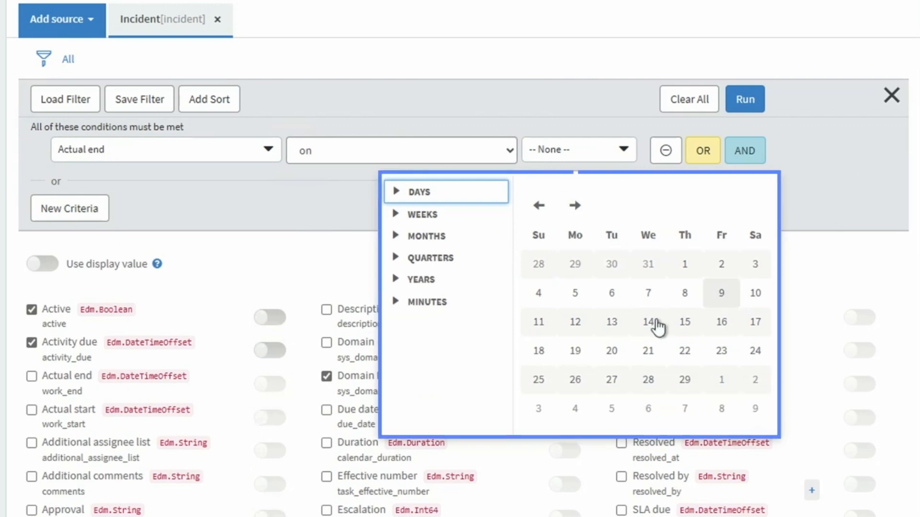
pyautogui.click(791, 149)
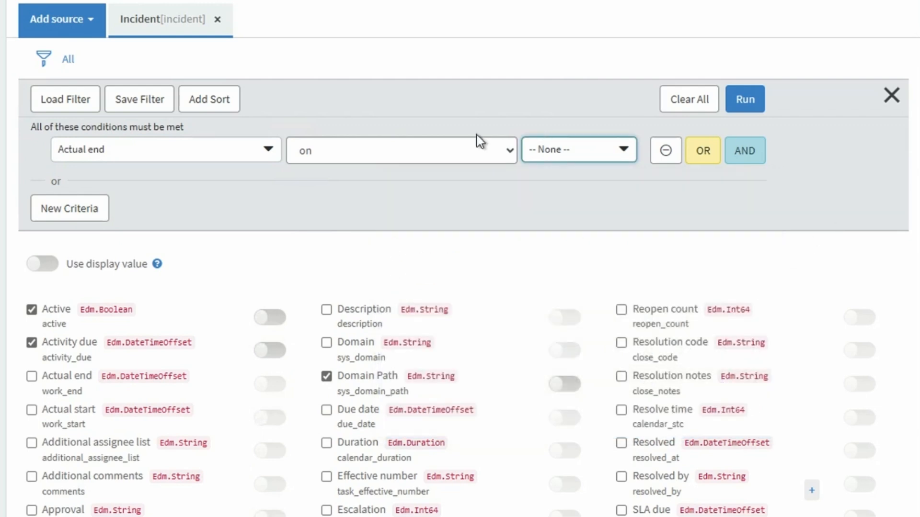
# - Add an OR condition and an AND condition to the Incident filter, and close the filter builder without running it
pyautogui.click(703, 151)
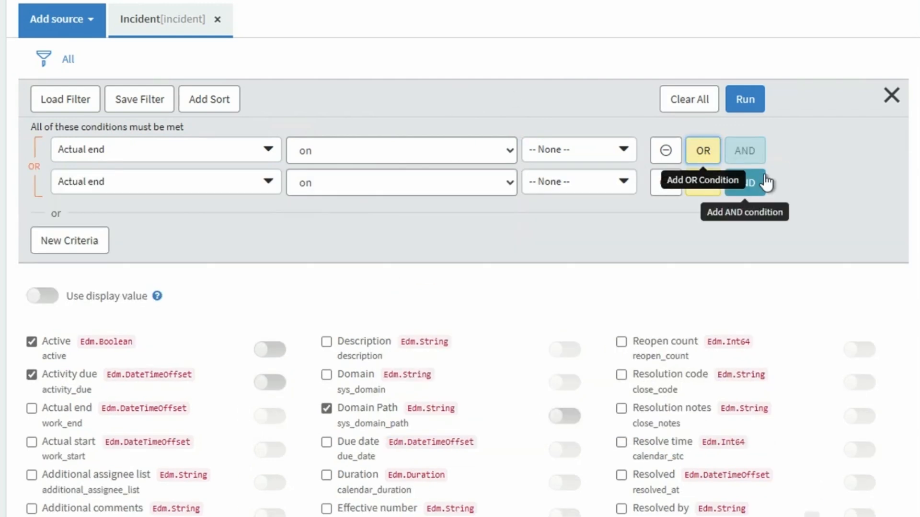
pyautogui.click(748, 189)
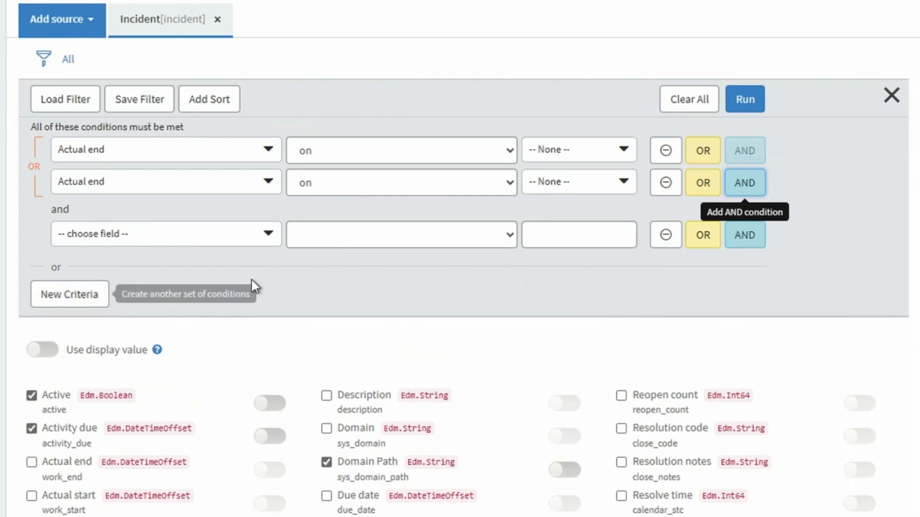
pyautogui.click(891, 95)
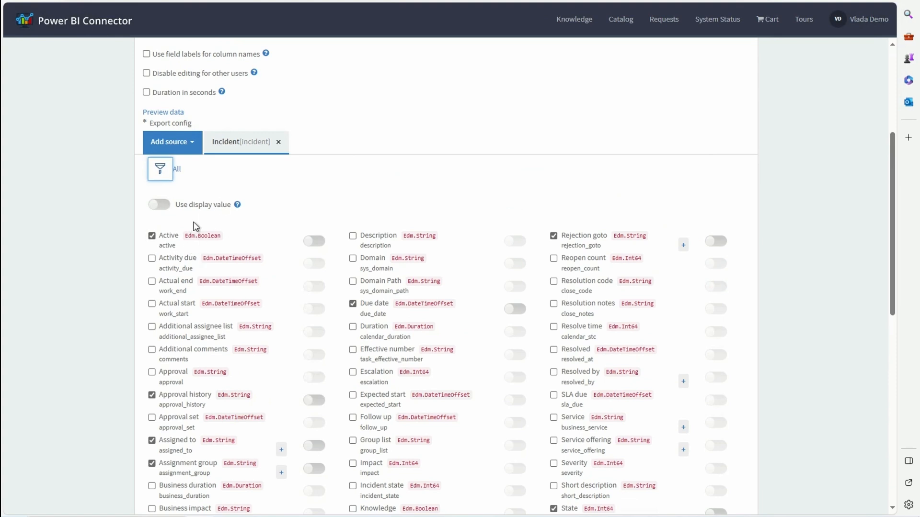
# - Use display values only for the Active and Approval history fields, and preview the data
pyautogui.click(161, 205)
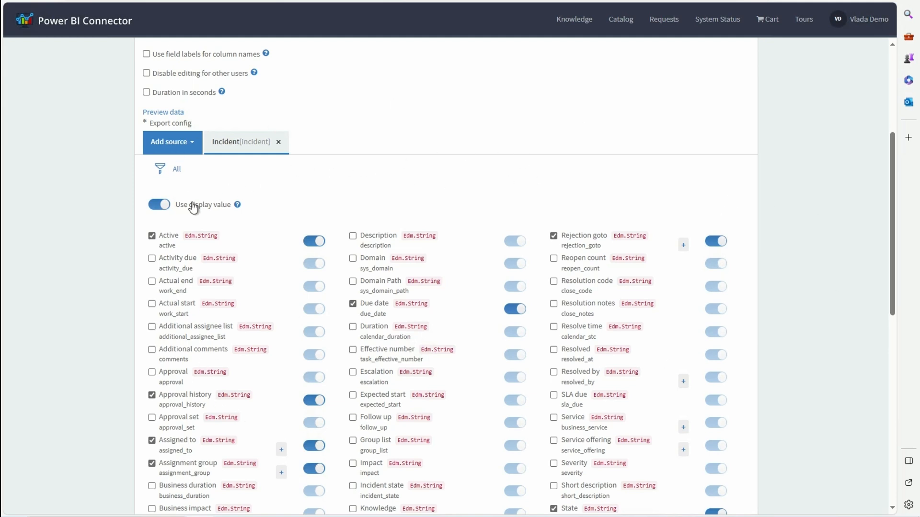
pyautogui.click(160, 209)
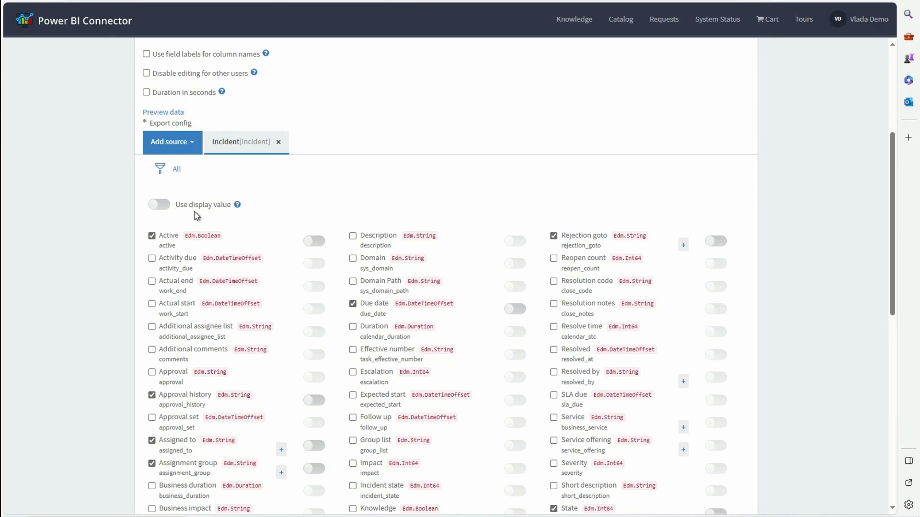
pyautogui.click(314, 241)
pyautogui.click(315, 400)
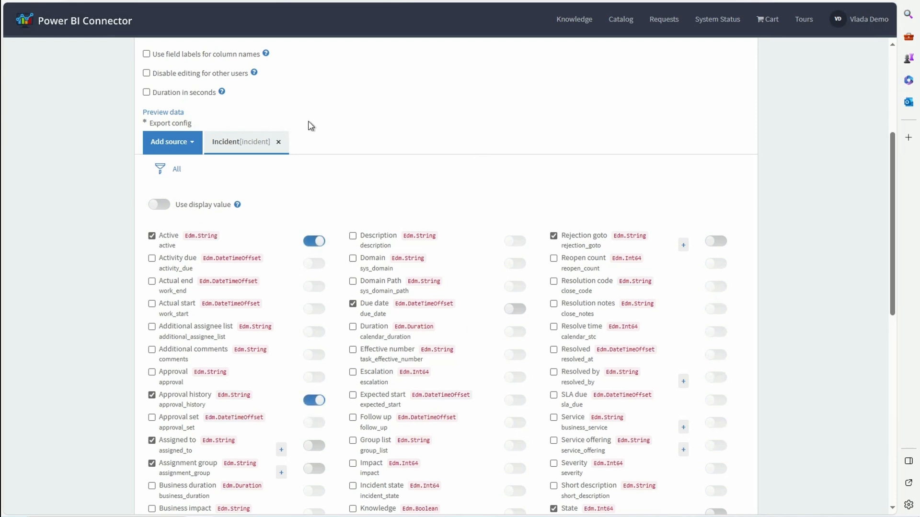
pyautogui.click(163, 113)
# - Add the Avatar field from the Assigned to reference of the Incident table and use its display value
pyautogui.scroll(-2, 549, 358)
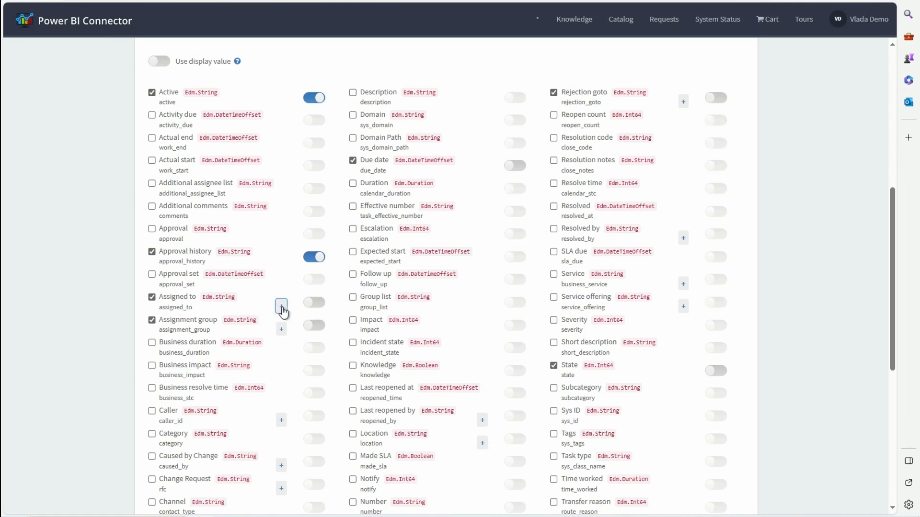
pyautogui.click(281, 307)
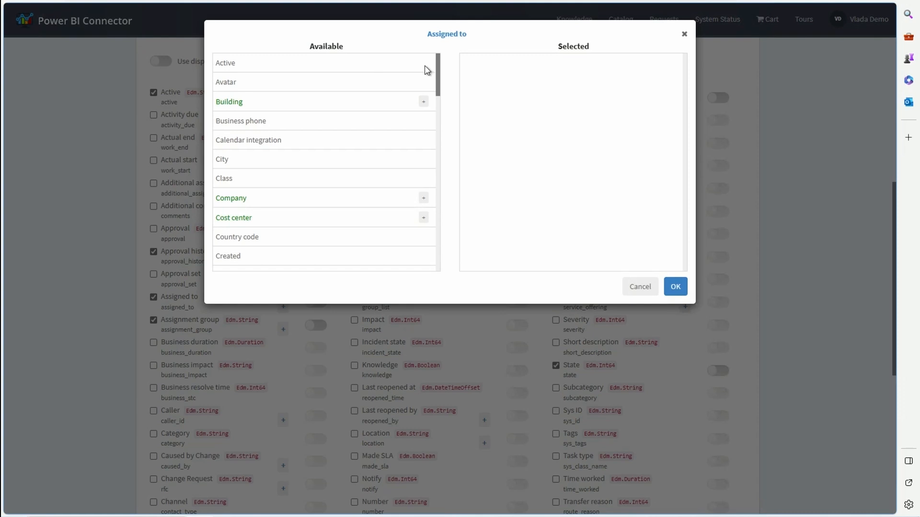
pyautogui.click(324, 84)
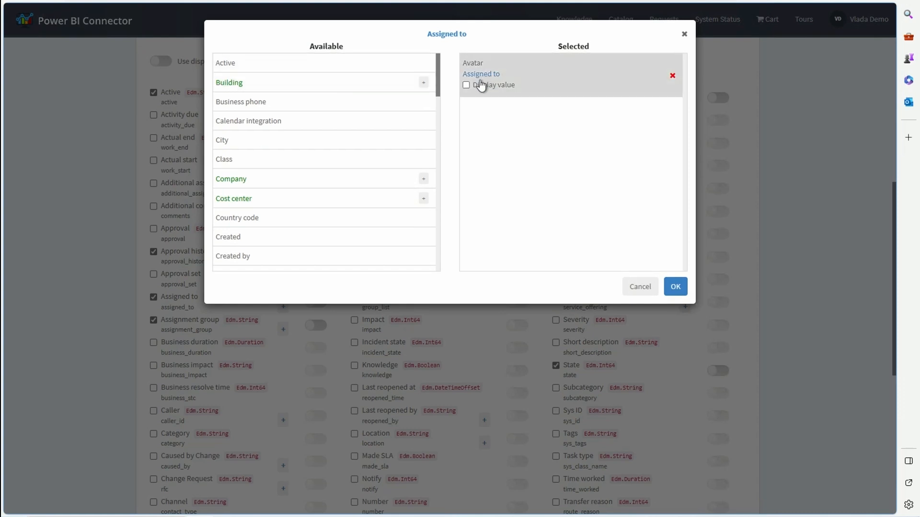
pyautogui.click(467, 85)
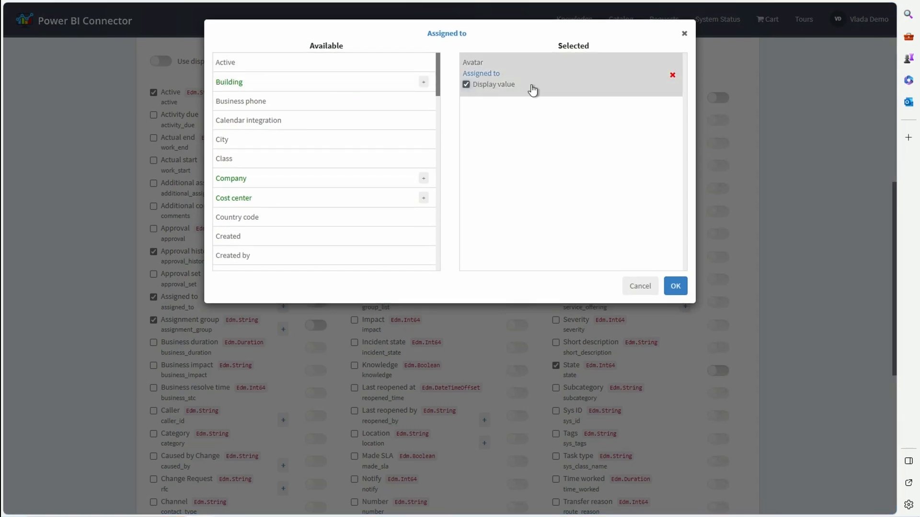
# - Add the Class field from Assigned to > Company > Contact with its display value, and confirm the related field selection
pyautogui.click(423, 83)
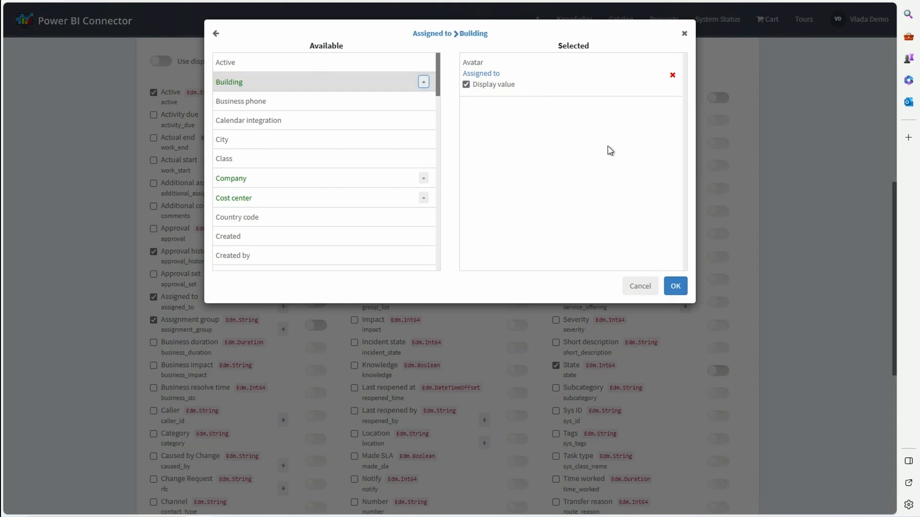
pyautogui.click(423, 220)
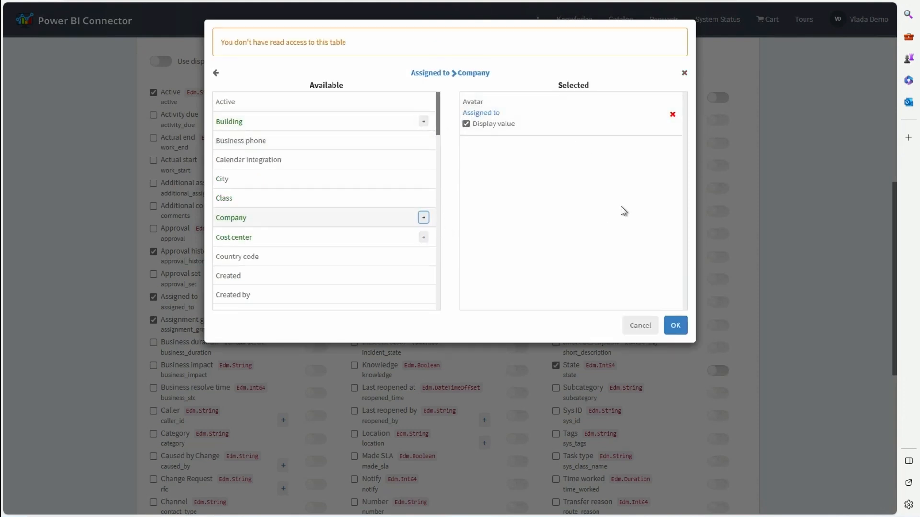
pyautogui.click(423, 163)
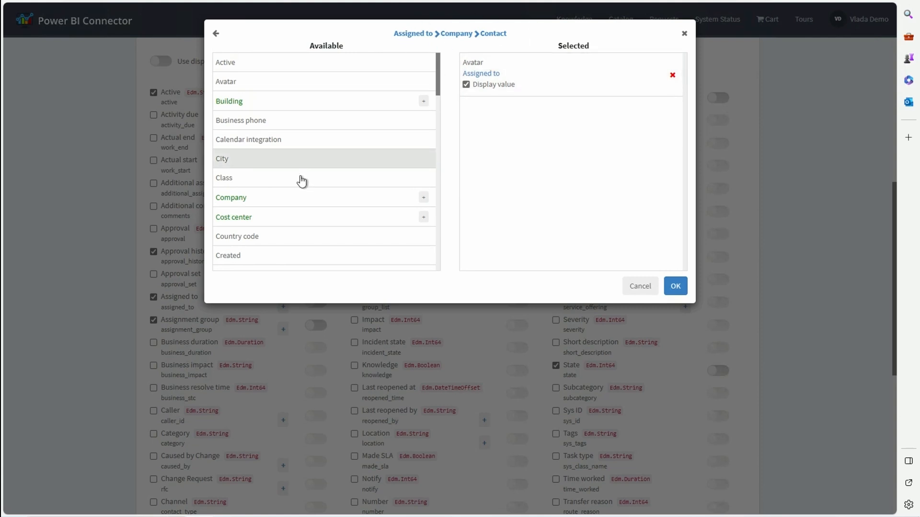
pyautogui.click(327, 178)
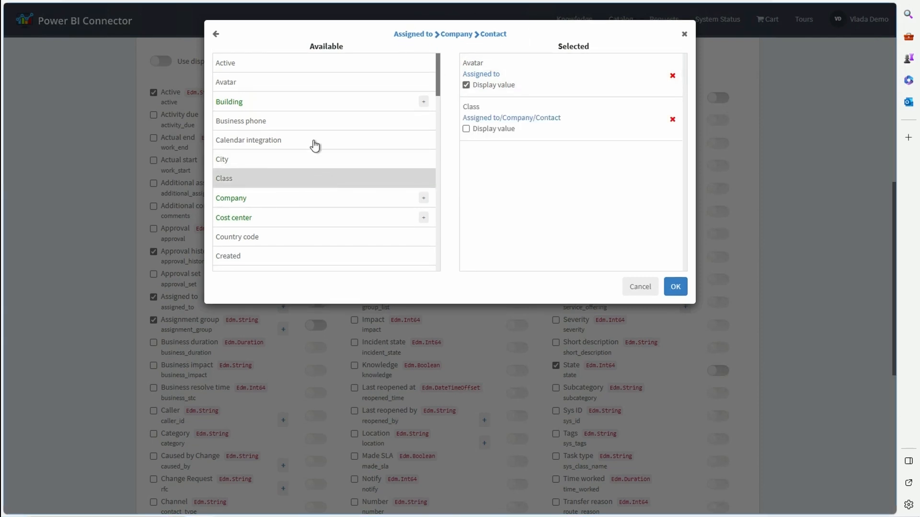
pyautogui.click(467, 128)
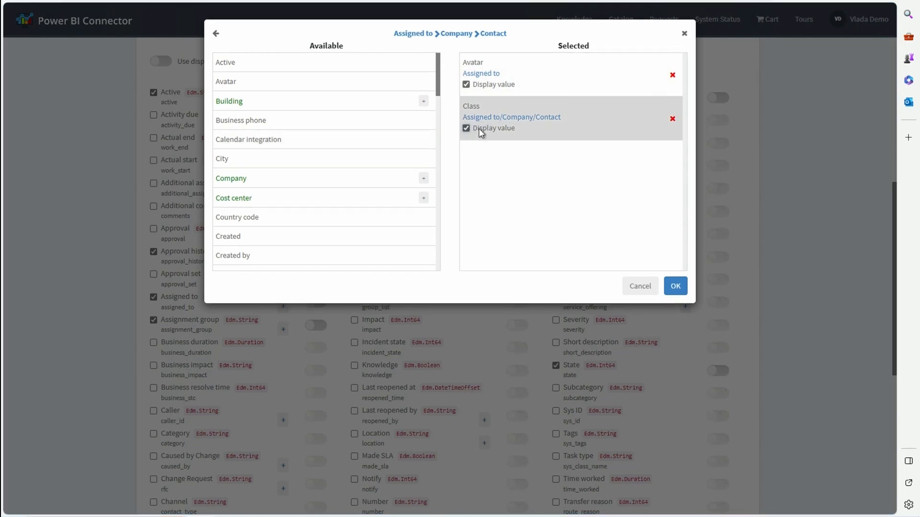
pyautogui.click(676, 287)
# - Enable Duration in seconds for the data source, preview the data to check the calendar_duration column, and close the preview
pyautogui.scroll(6, 833, 275)
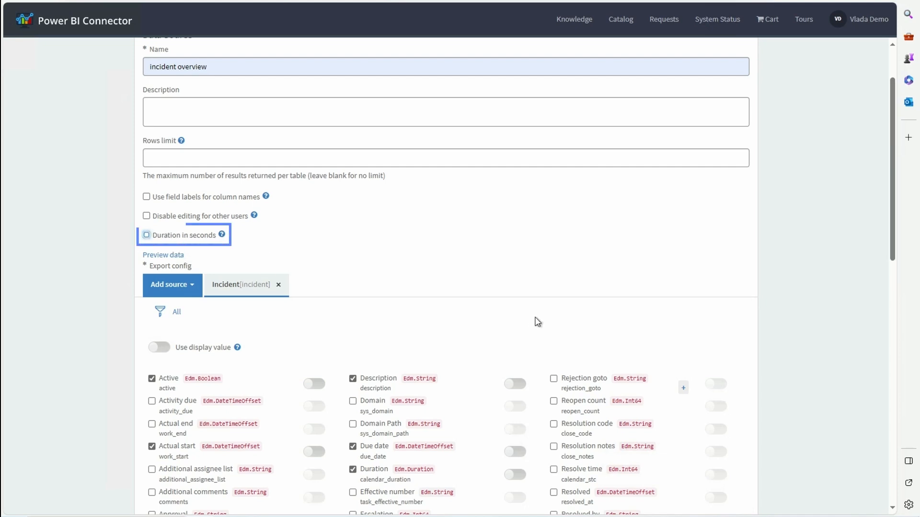
pyautogui.press('Tab')
pyautogui.click(147, 236)
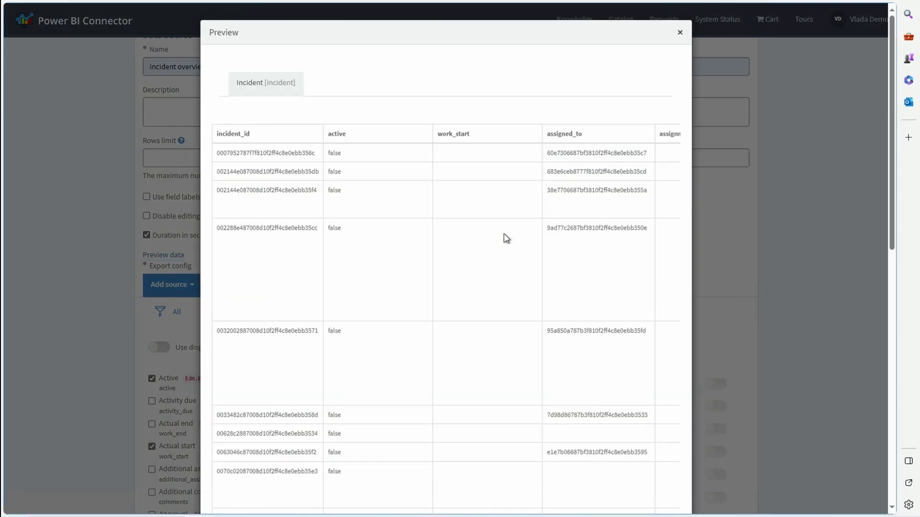
pyautogui.scroll(-5, 532, 316)
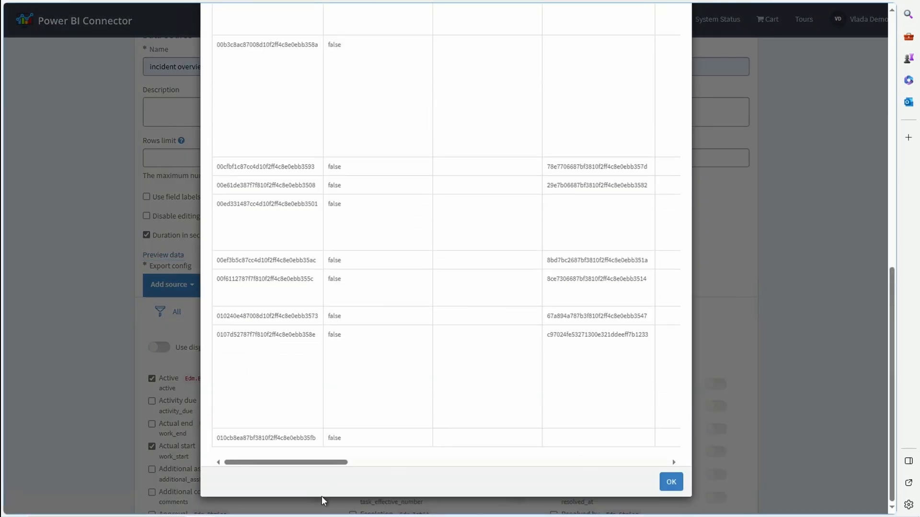
pyautogui.moveTo(301, 460); pyautogui.dragTo(553, 465)
pyautogui.scroll(10, 435, 265)
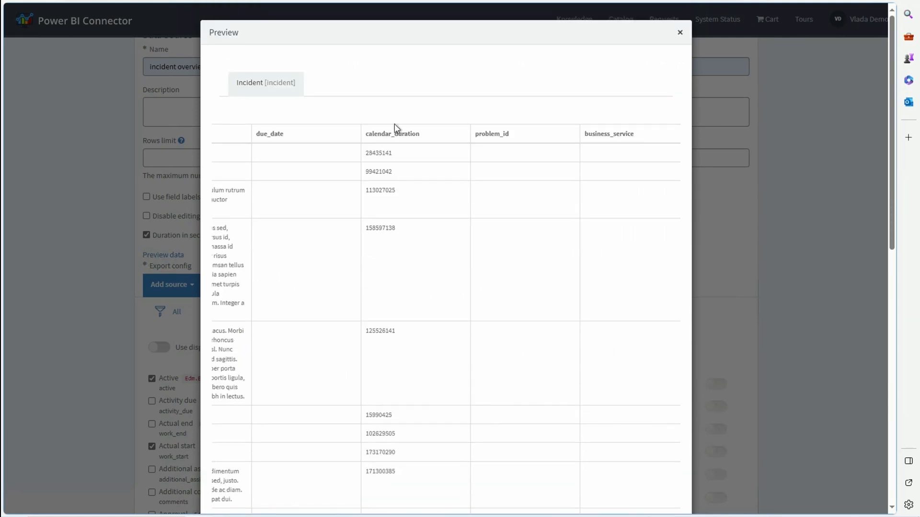
pyautogui.click(680, 34)
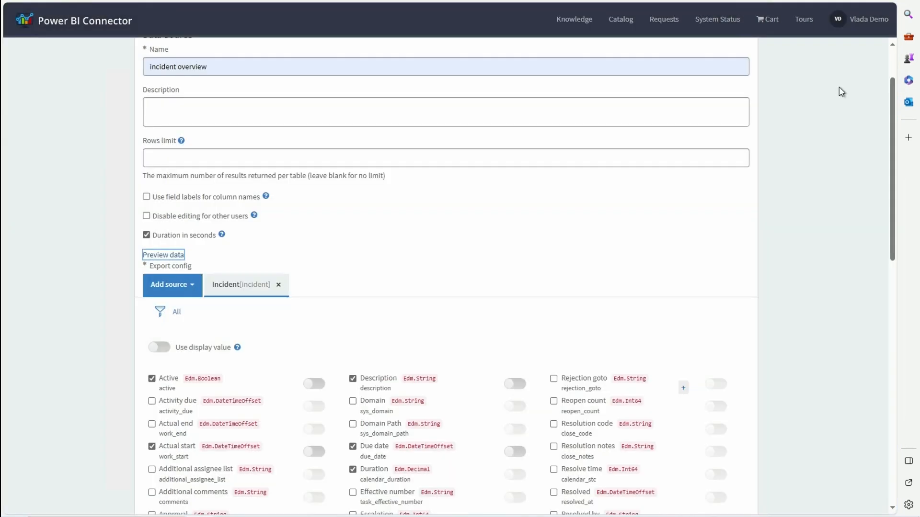
# - Save the incident overview data source and return to the list of data sources on the home page
pyautogui.scroll(2, 481, 310)
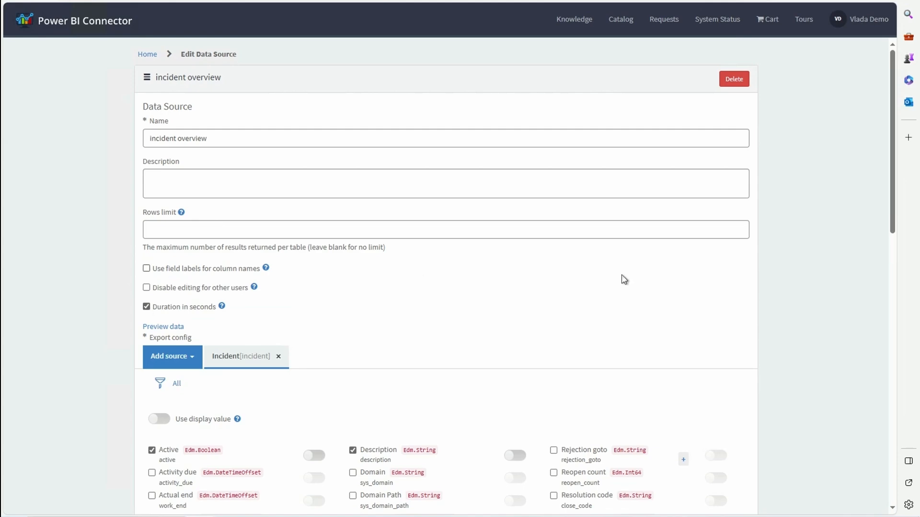
pyautogui.scroll(-15, 627, 327)
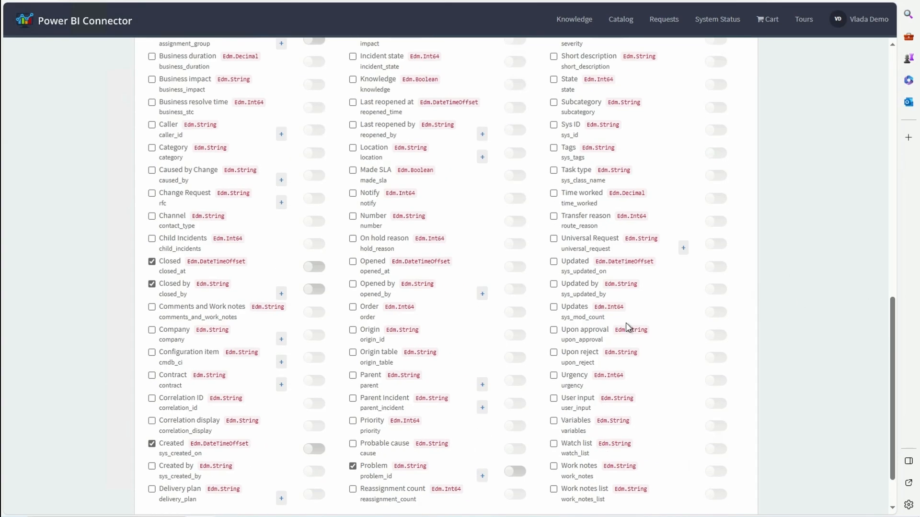
pyautogui.click(713, 494)
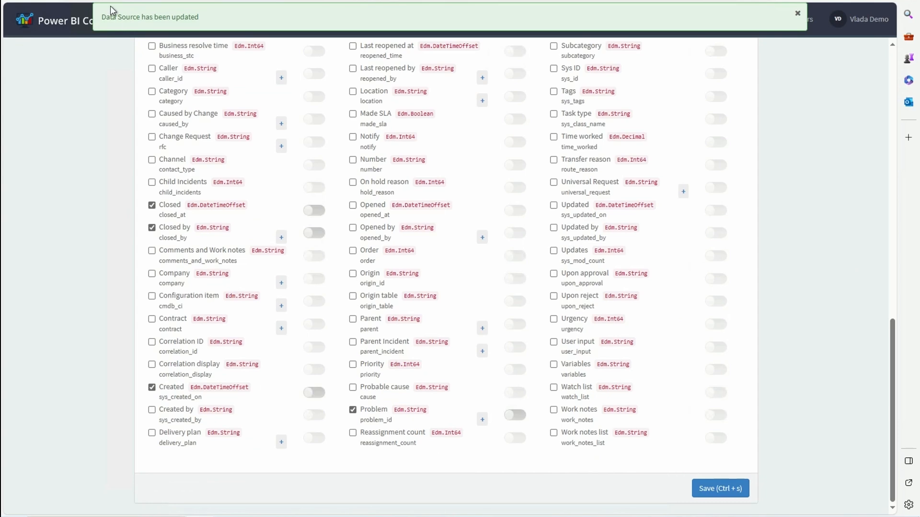
pyautogui.scroll(15, 100, 144)
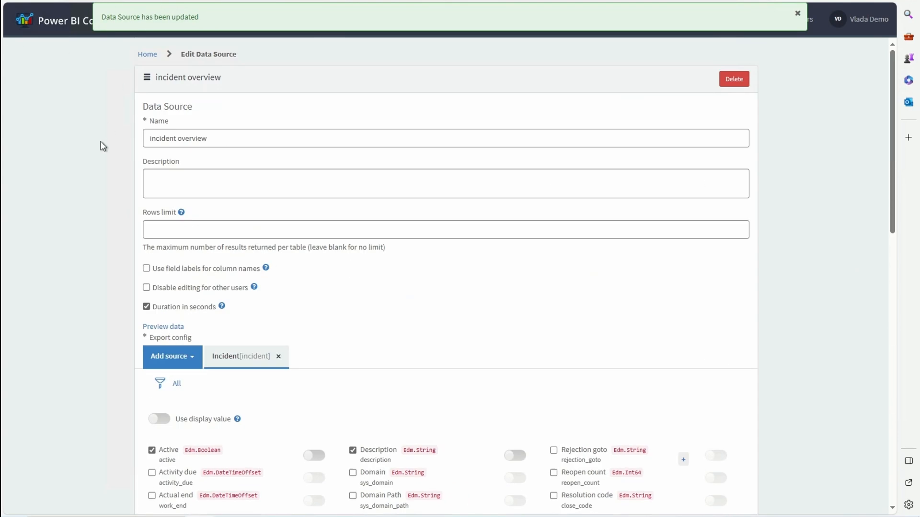
pyautogui.click(147, 54)
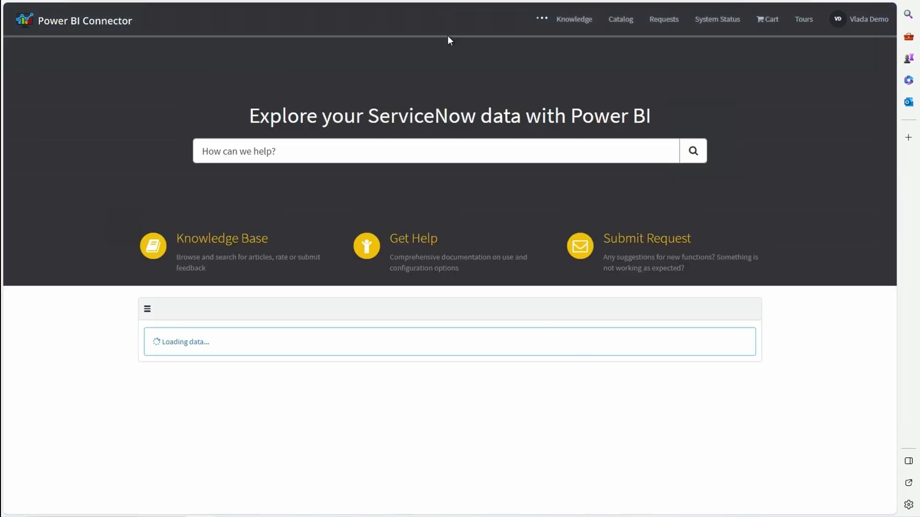
pyautogui.scroll(-2, 852, 250)
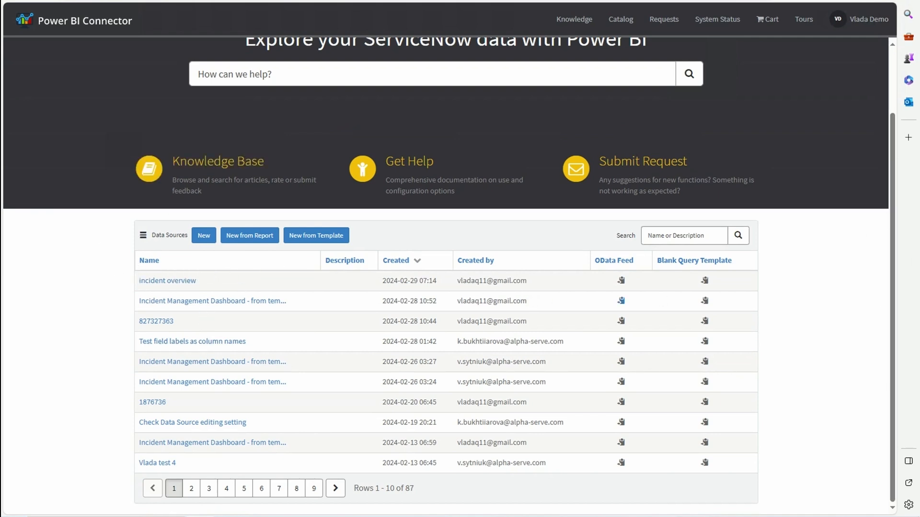
# - Look through the reports offered for creating a data source from a report, and close the selection without choosing one
pyautogui.click(240, 237)
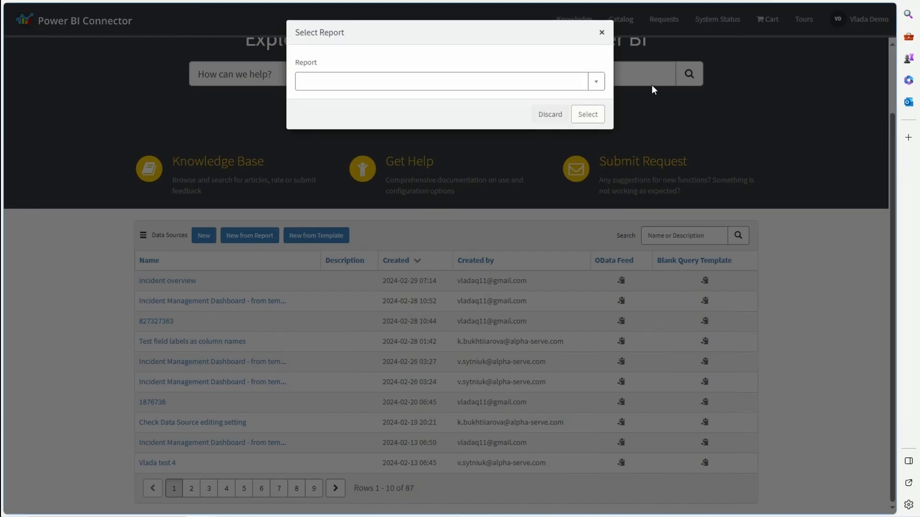
pyautogui.click(596, 86)
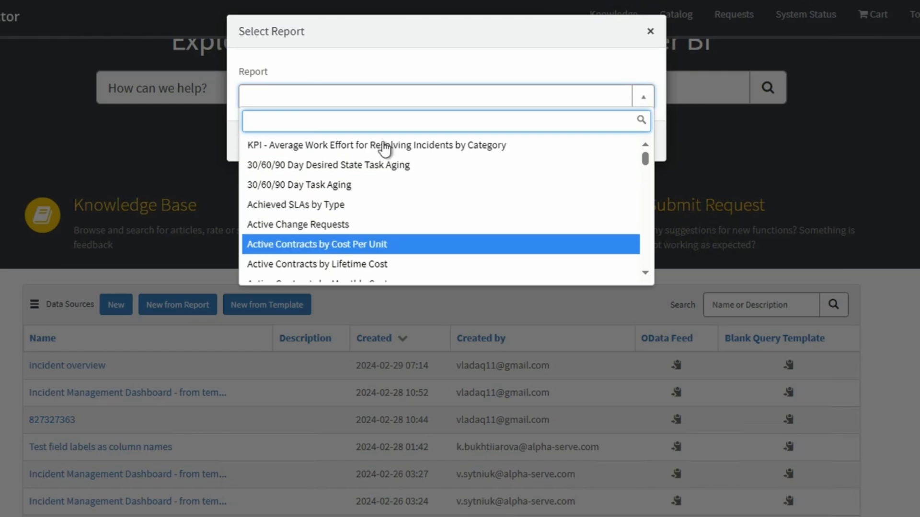
pyautogui.click(392, 67)
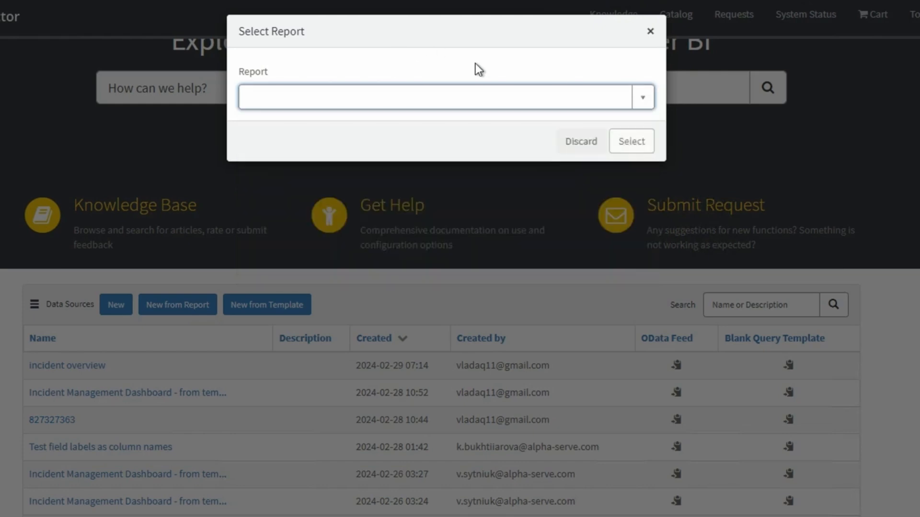
pyautogui.click(650, 34)
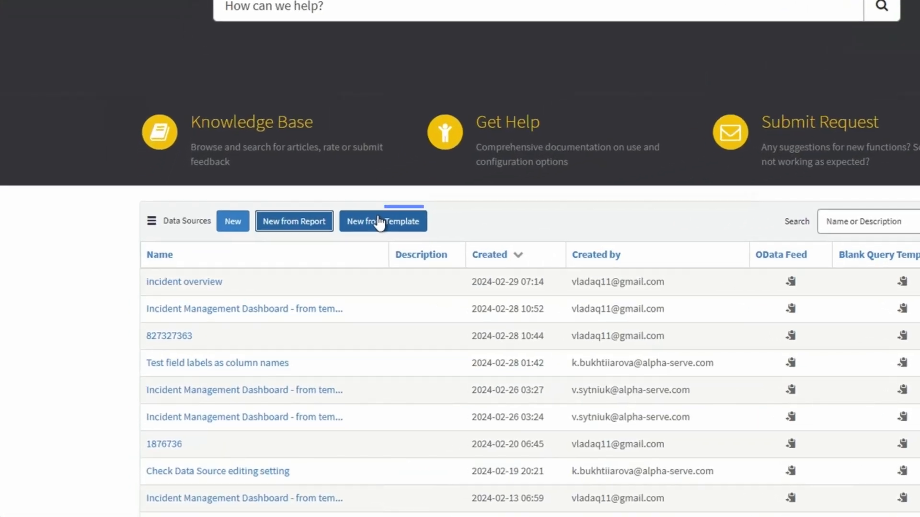
# - Generate a data source named "Incident Management Dashboard - from template" from the Incident Management Dashboard template
pyautogui.click(379, 223)
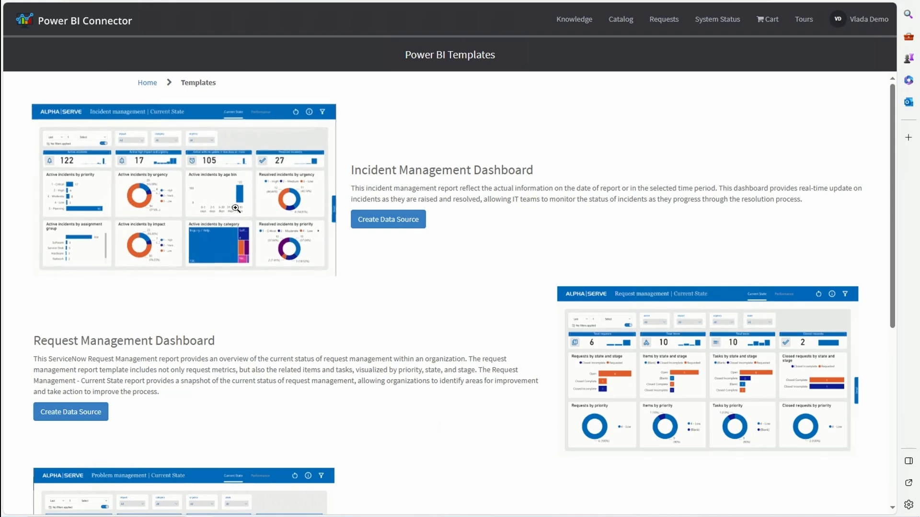
pyautogui.click(374, 221)
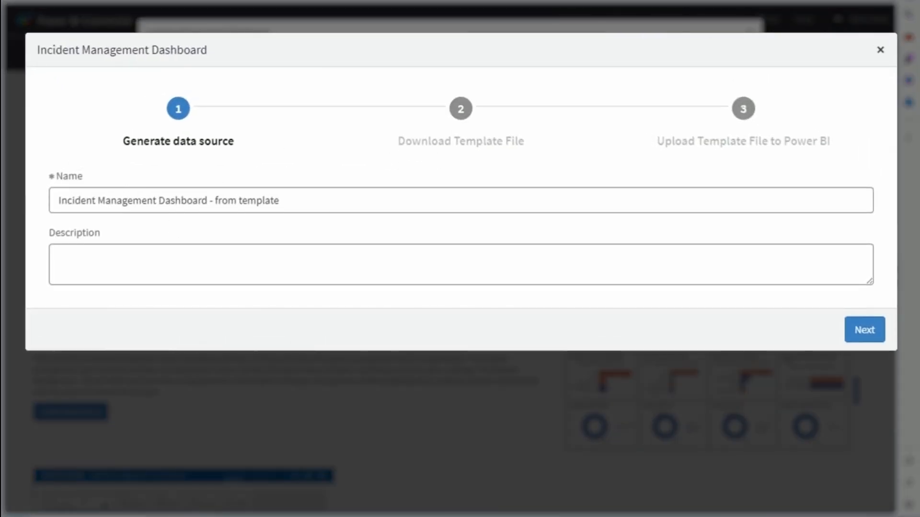
pyautogui.click(865, 334)
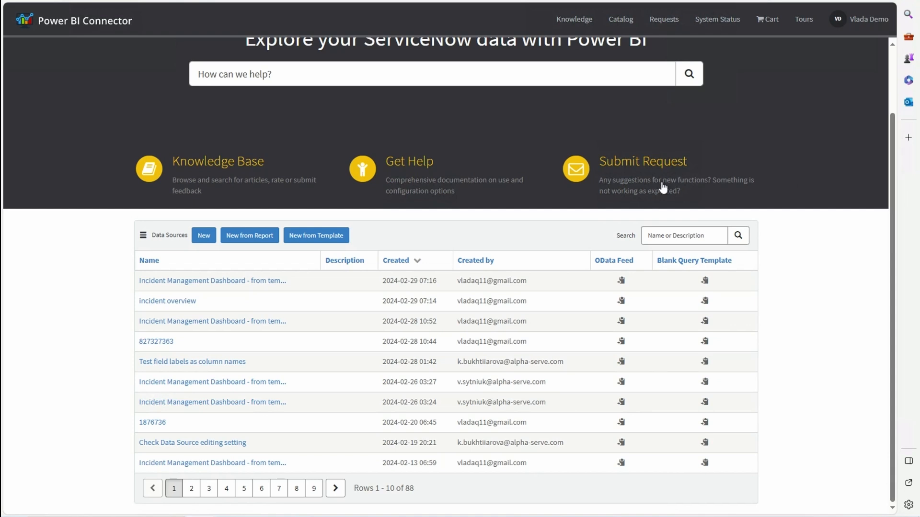
# - Copy the OData URL of the newest Incident Management Dashboard data source, switch to Power BI Desktop and dismiss its start screen
pyautogui.click(622, 283)
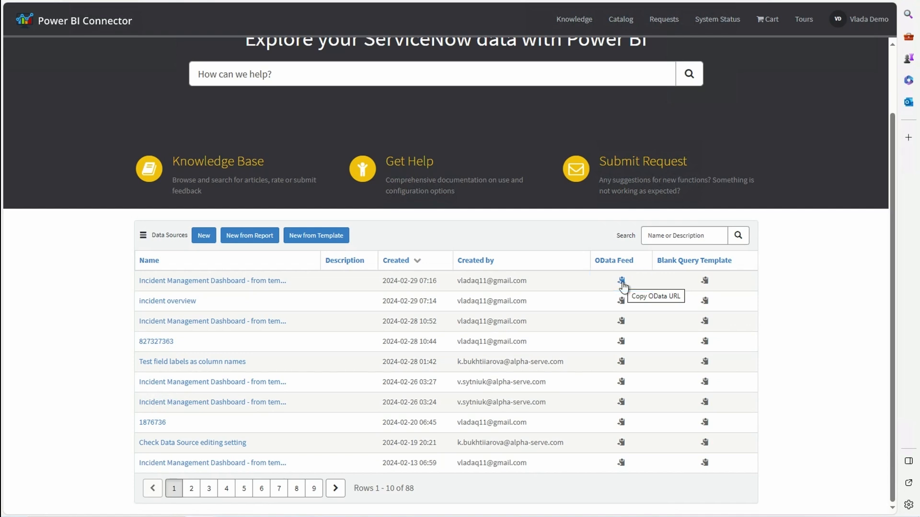
pyautogui.click(622, 284)
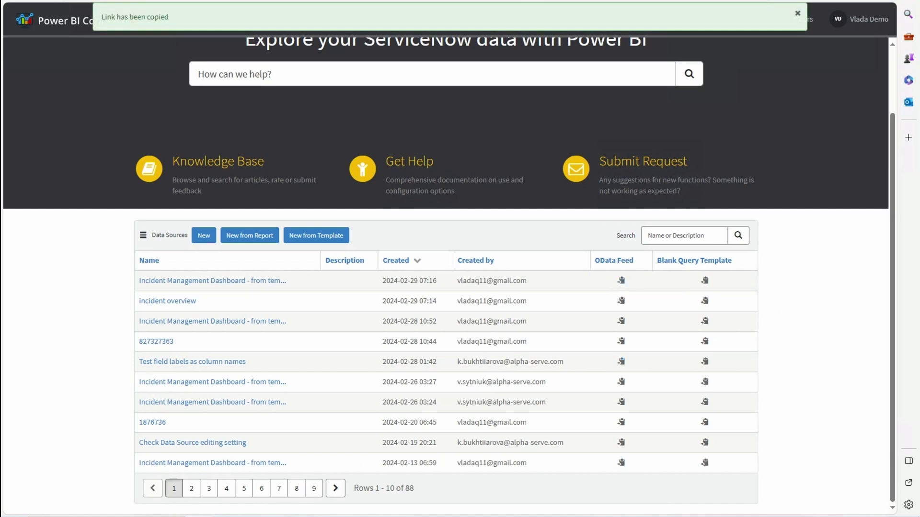
pyautogui.click(251, 516)
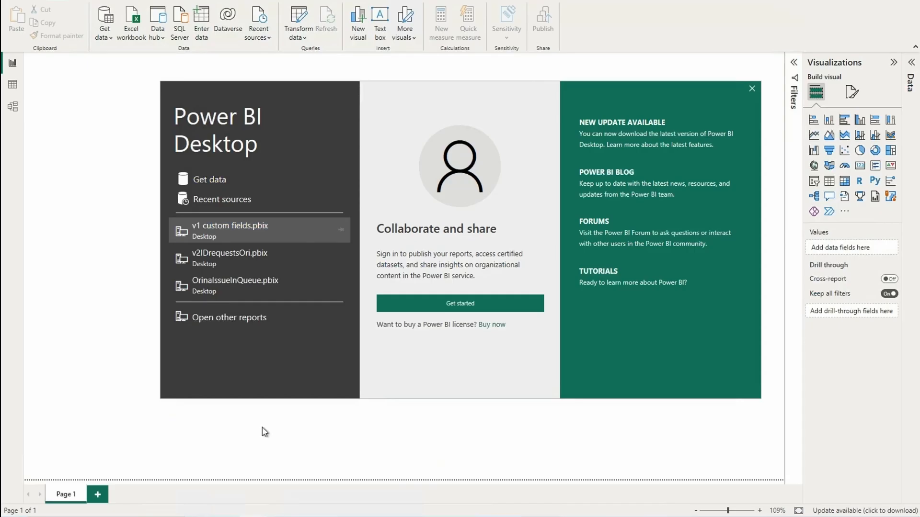
pyautogui.click(752, 89)
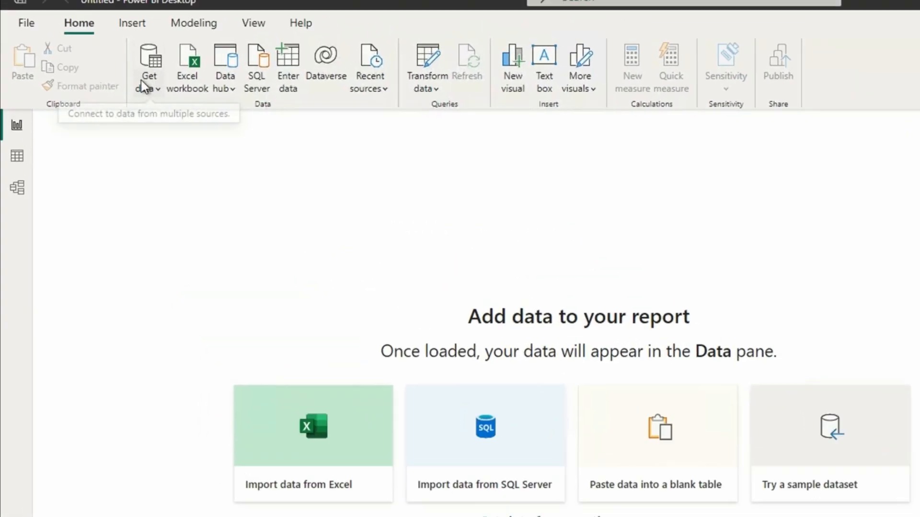
# - Get data from an OData feed in Basic mode, using the copied data source URL
pyautogui.click(143, 87)
pyautogui.click(169, 351)
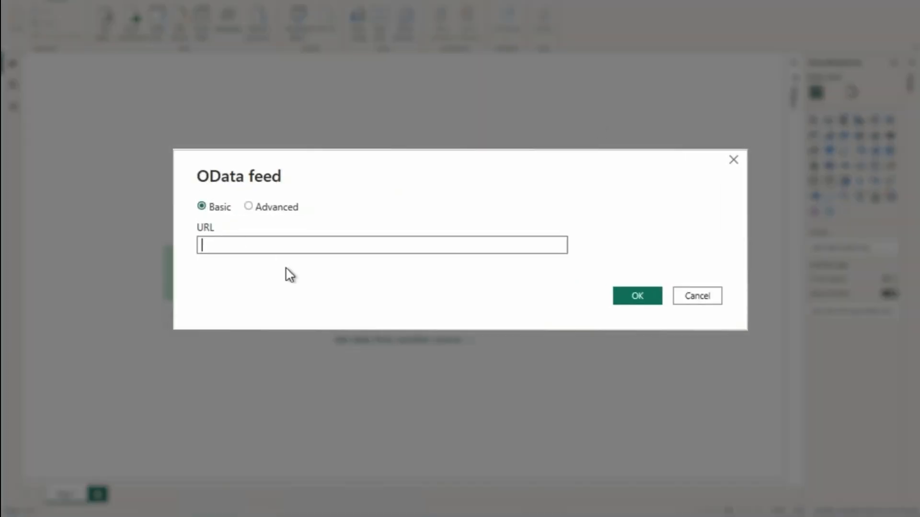
pyautogui.hotkey('ctrl', 'v')
pyautogui.click(636, 291)
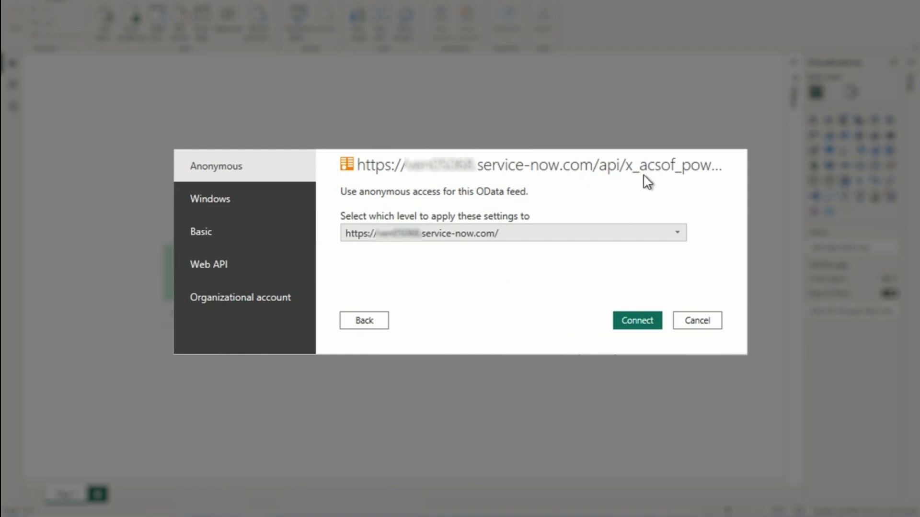
# - Connect to the OData feed with Basic authentication, entering the ServiceNow account's user name and password
pyautogui.click(212, 239)
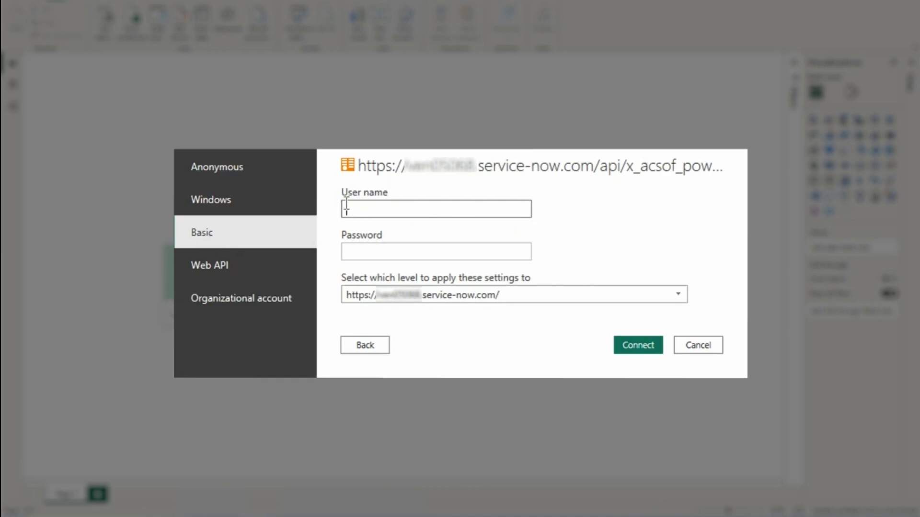
pyautogui.click(430, 202)
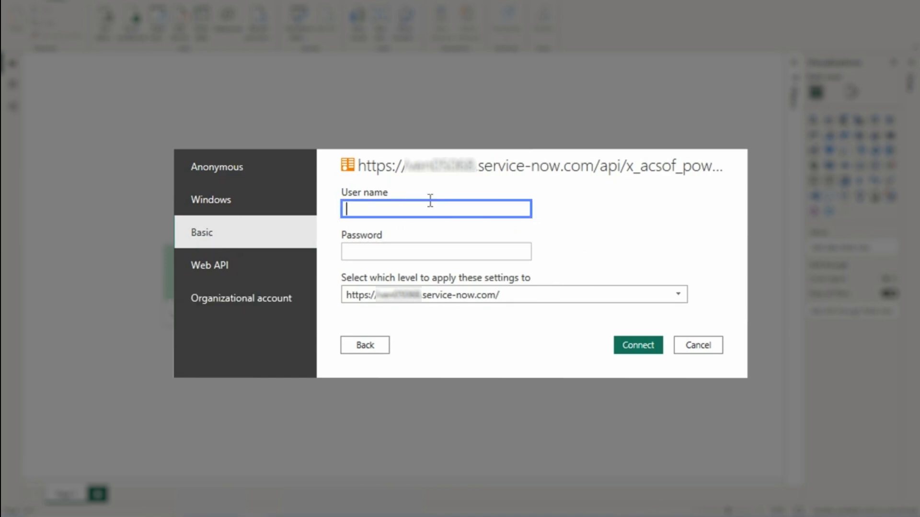
pyautogui.click(397, 253)
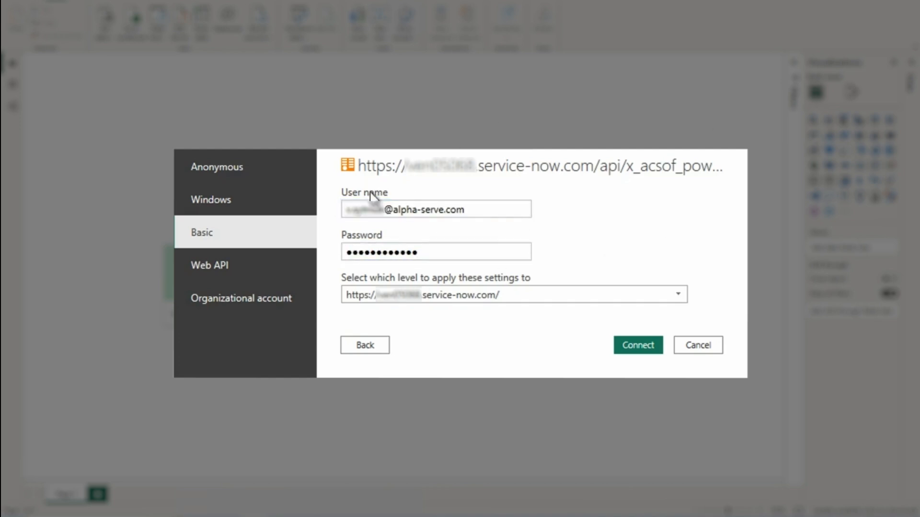
pyautogui.click(641, 354)
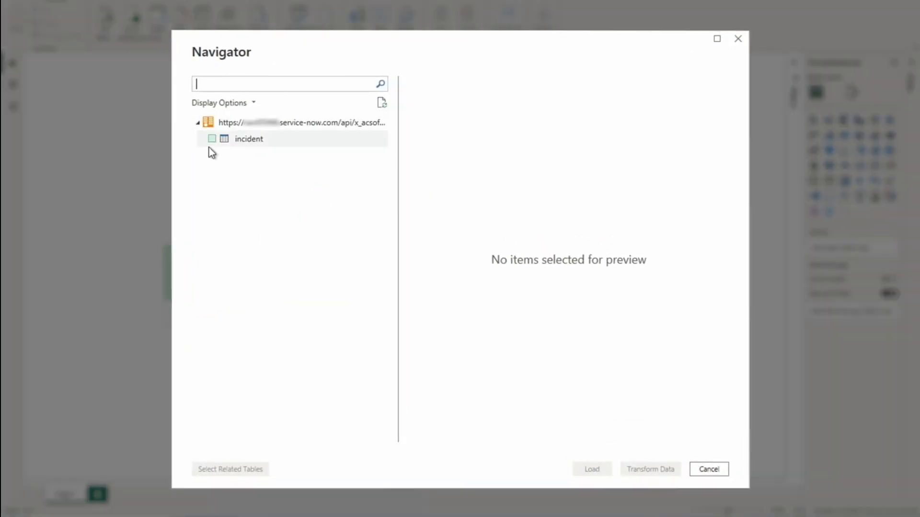
# - Select the incident table of the OData feed, load it into the report and show it in Data view
pyautogui.click(211, 138)
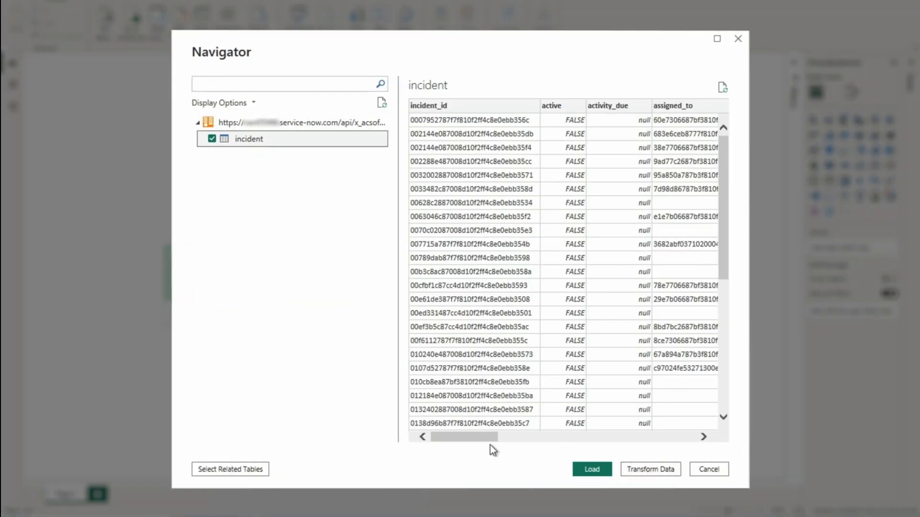
pyautogui.moveTo(482, 439)
pyautogui.mouseDown()
pyautogui.moveTo(704, 432)
pyautogui.moveTo(467, 439)
pyautogui.mouseUp()
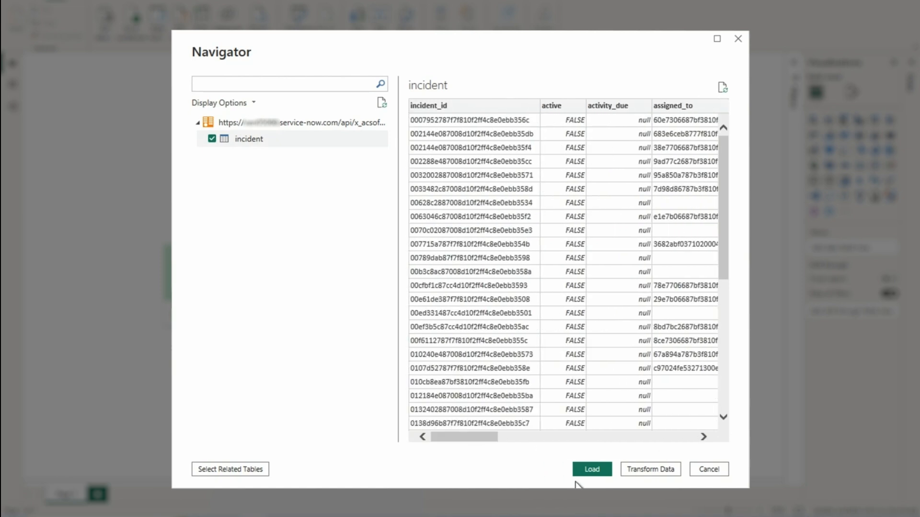
pyautogui.moveTo(460, 440); pyautogui.dragTo(390, 439)
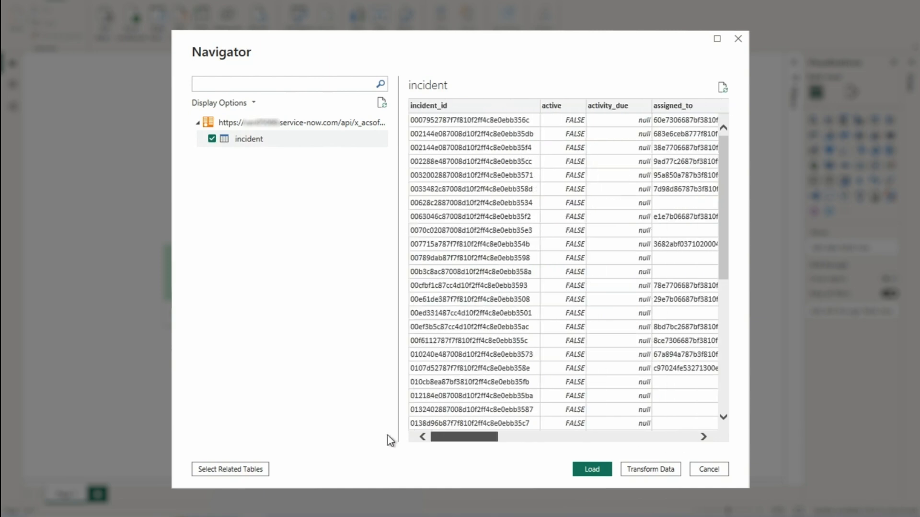
pyautogui.click(590, 469)
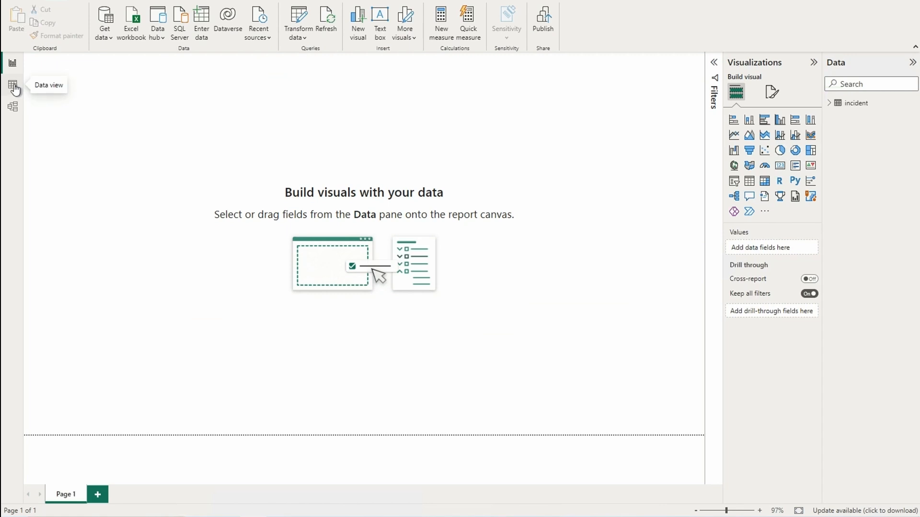
pyautogui.click(13, 86)
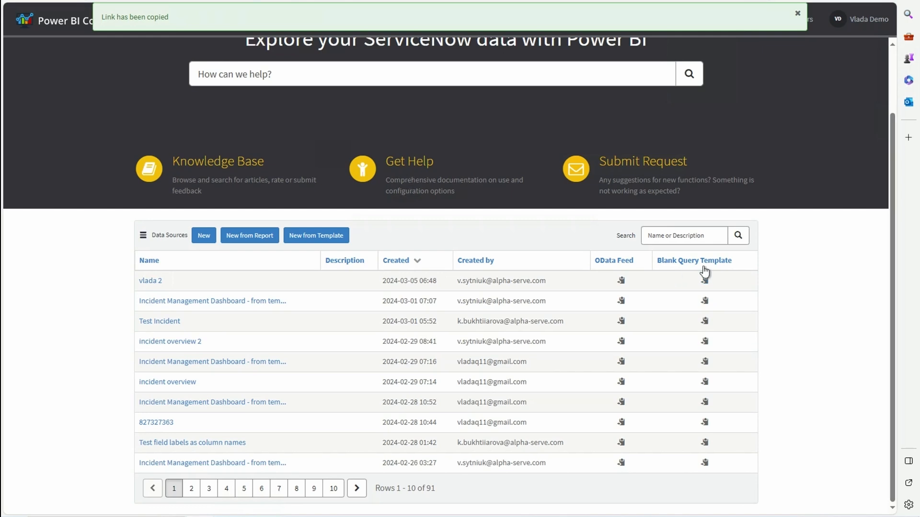
# - Switch back to the Power BI Connector portal and dismiss the copied-link notification above the data source list
pyautogui.click(797, 13)
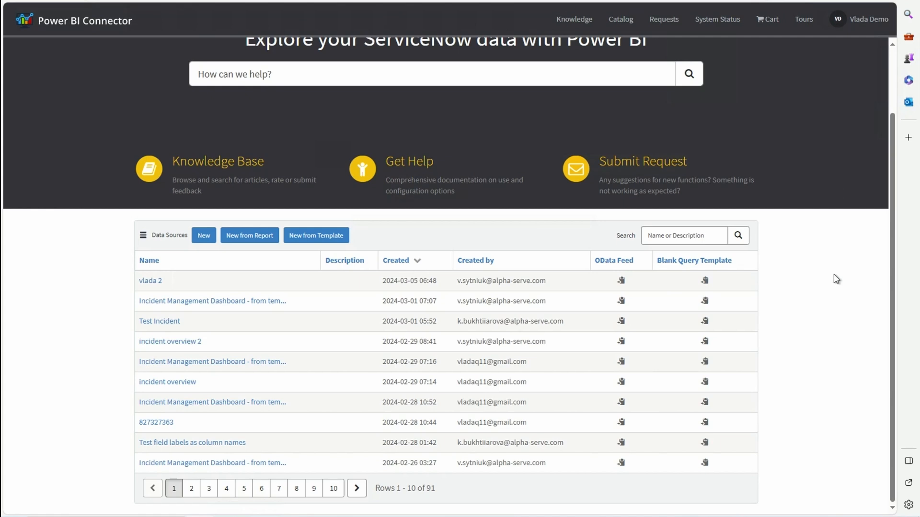
pyautogui.scroll(2, 836, 279)
pyautogui.scroll(-2, 838, 297)
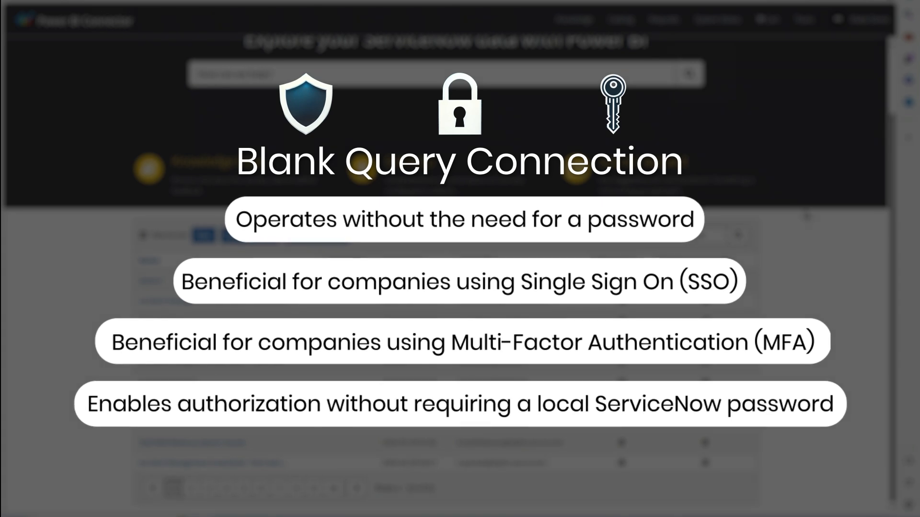
pyautogui.scroll(2, 805, 216)
pyautogui.scroll(-2, 810, 225)
pyautogui.scroll(2, 812, 230)
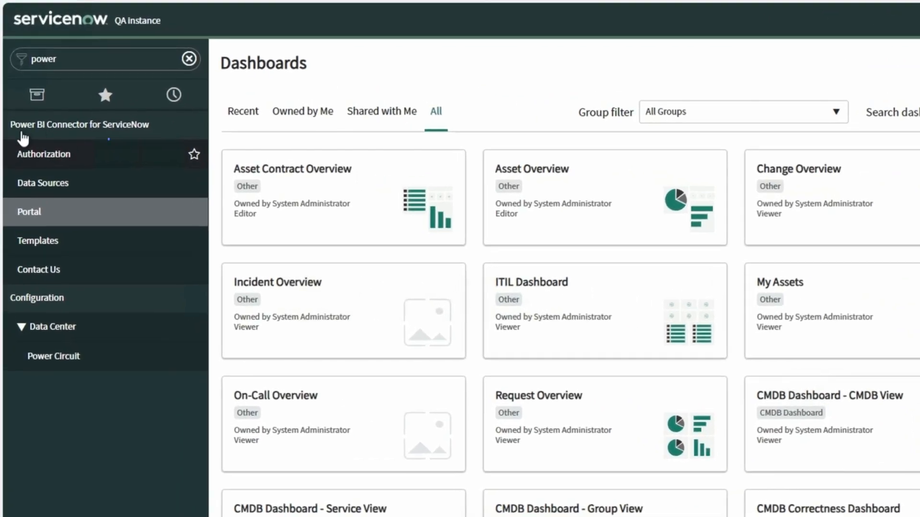
# - In ServiceNow's Power BI Connector authorization, clear the existing JWT token, generate a new one and return to the token list
pyautogui.click(42, 155)
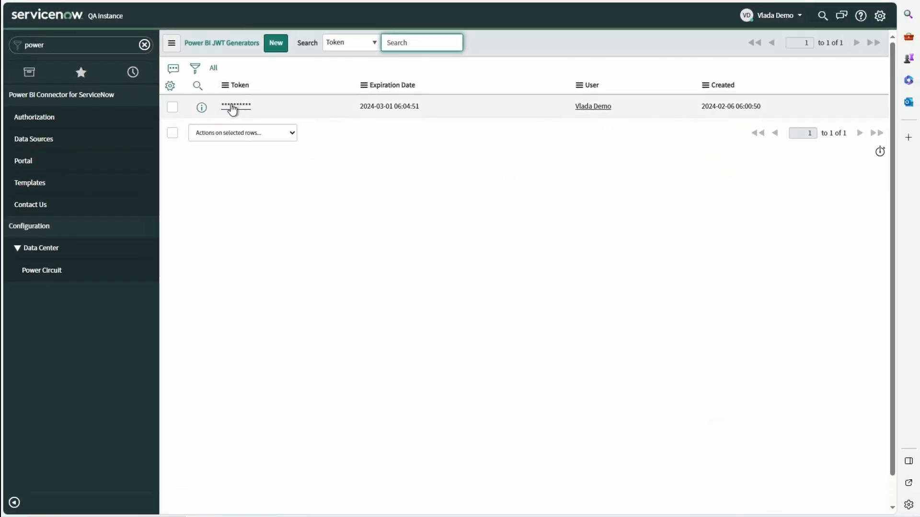
pyautogui.click(240, 107)
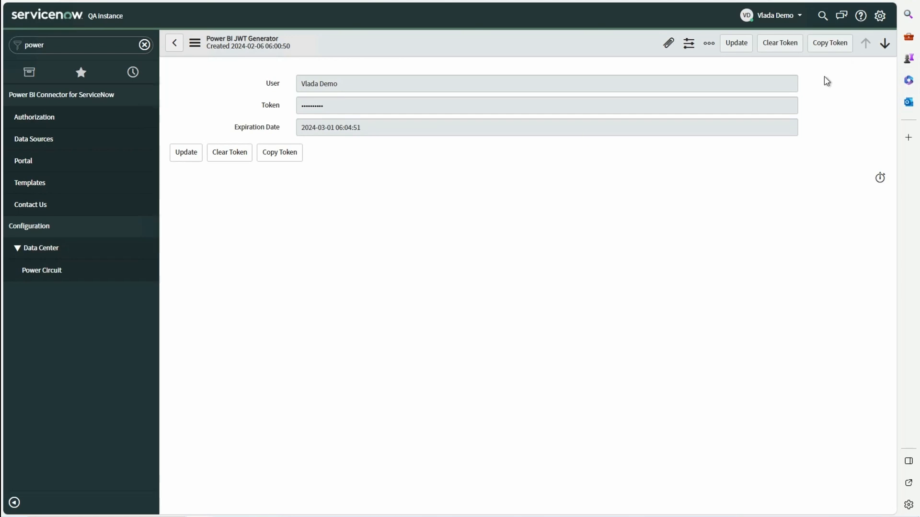
pyautogui.click(782, 48)
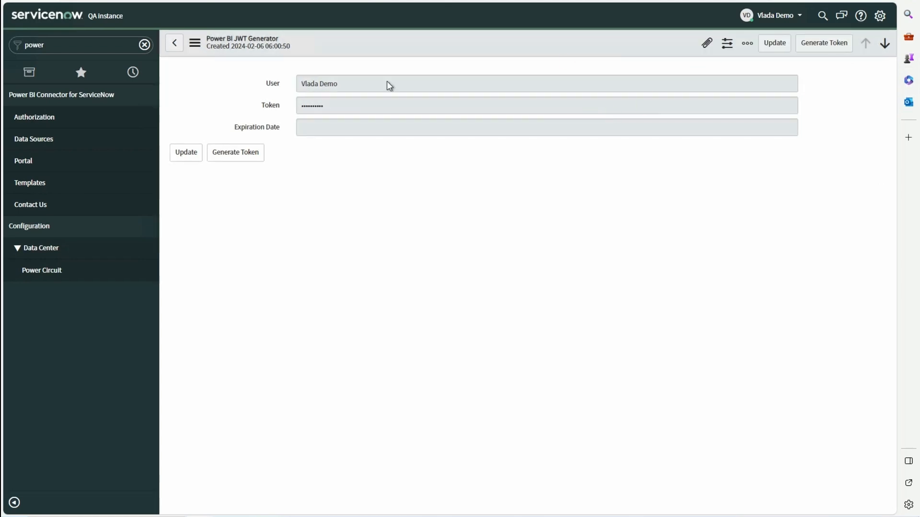
pyautogui.click(220, 157)
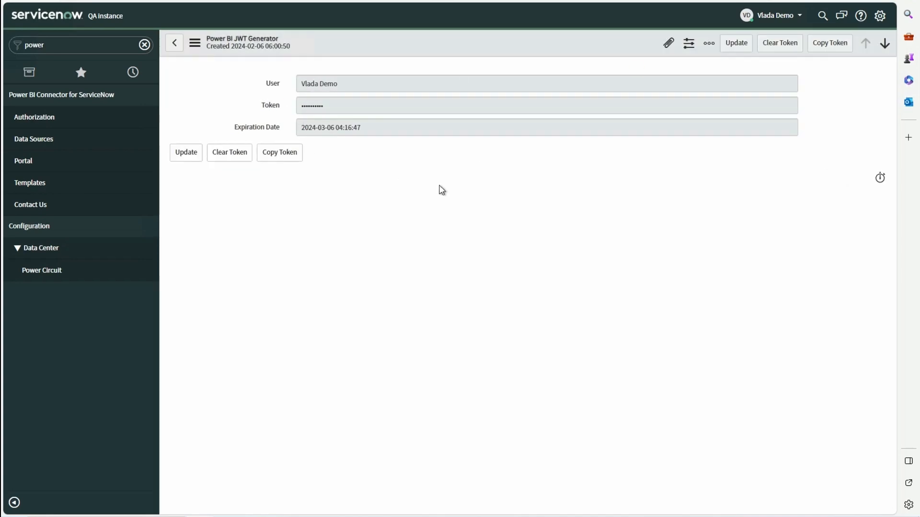
pyautogui.click(175, 45)
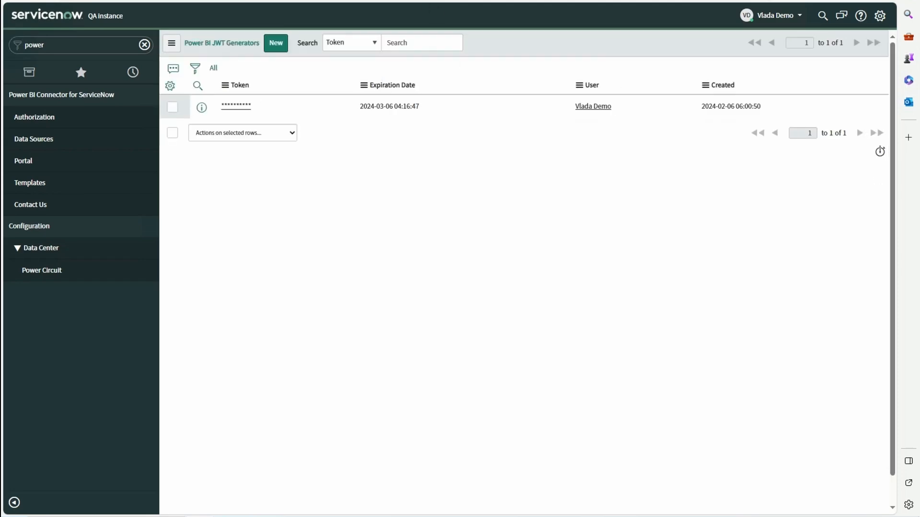
# - Return to the Power BI Connector portal and copy the blank query template of the newest data source
pyautogui.click(452, 1)
pyautogui.scroll(-2, 852, 284)
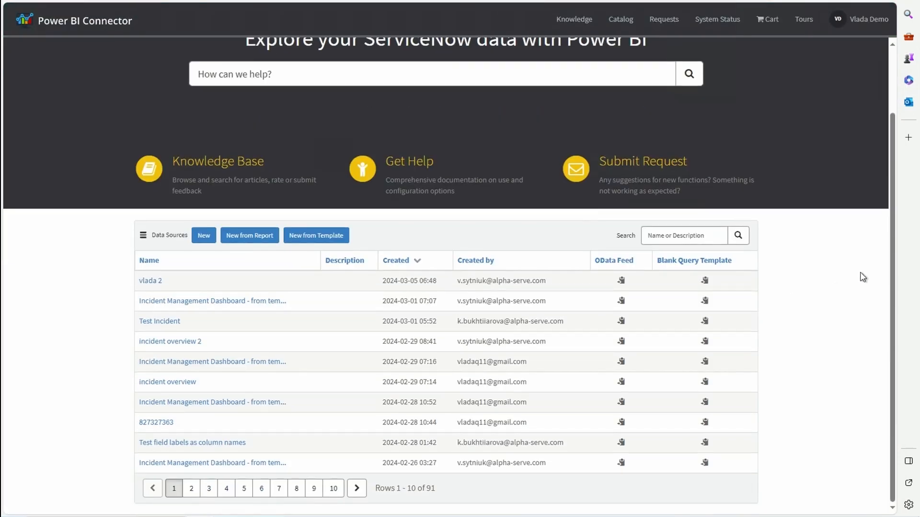
pyautogui.click(705, 282)
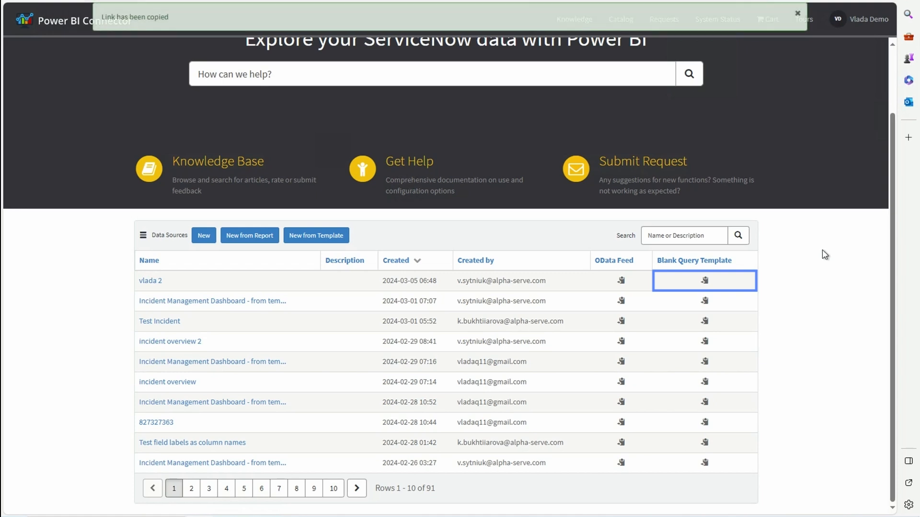